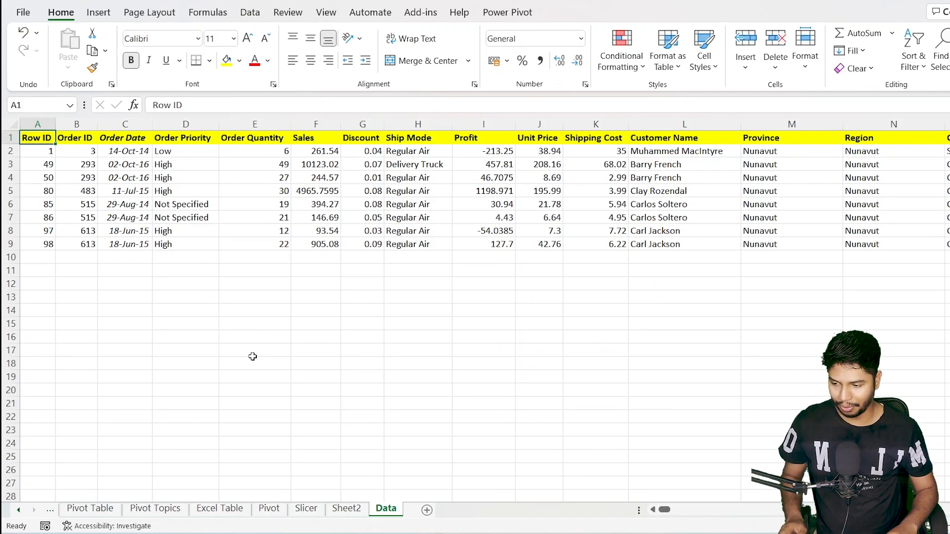
Create a pivot table on a new worksheet from the full data range A1:U9 of the Data sheet
key(ctrl+shift+Right)
key(ctrl+shift+Down)
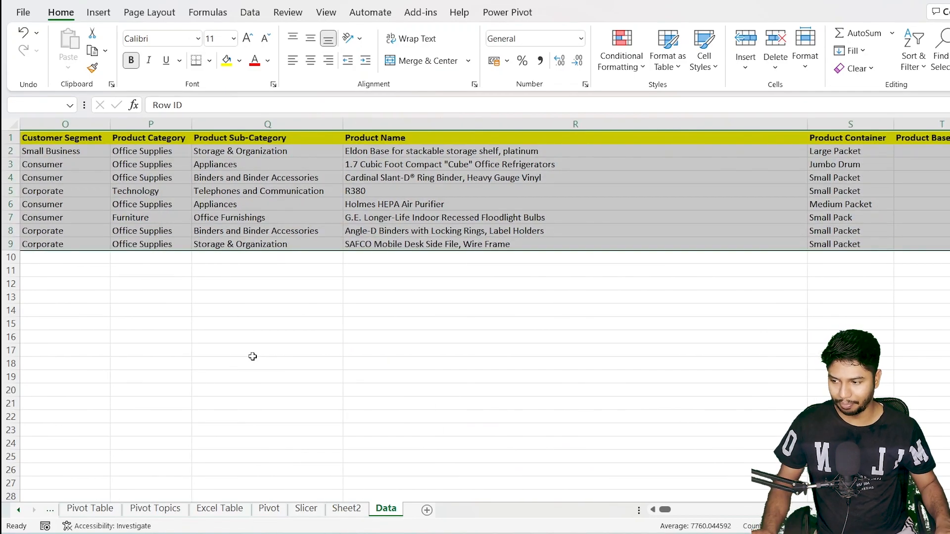
click(99, 12)
click(34, 42)
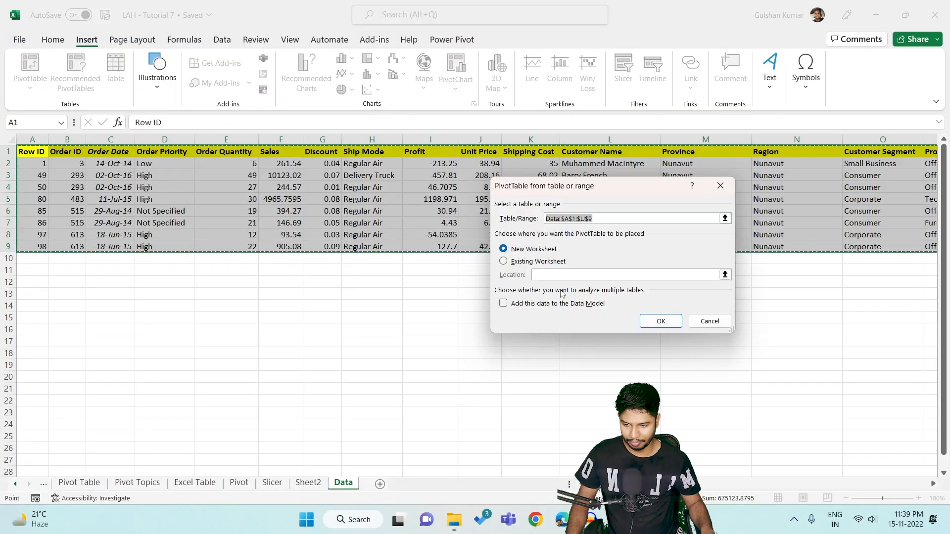
click(741, 329)
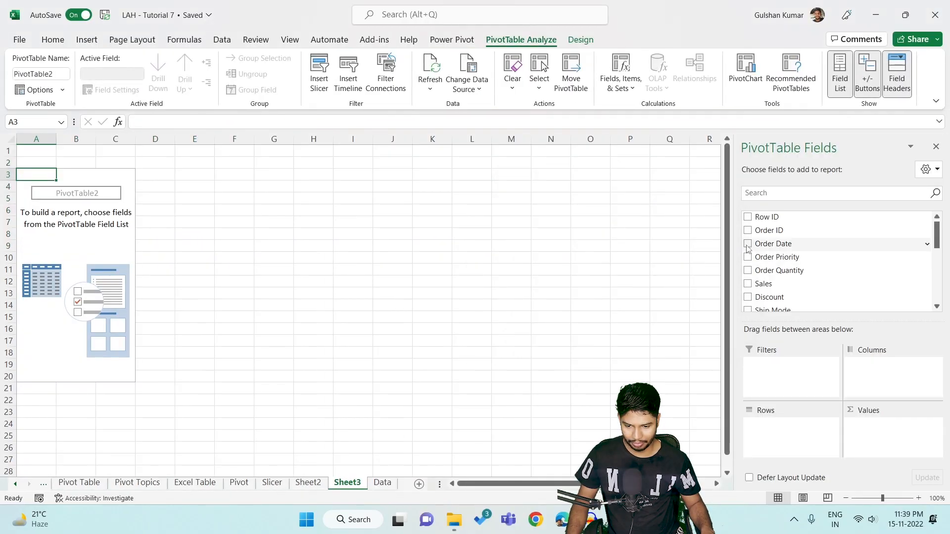
Add Order Priority as rows and Order Quantity as summed values to the pivot table, and refresh it
click(747, 257)
click(747, 271)
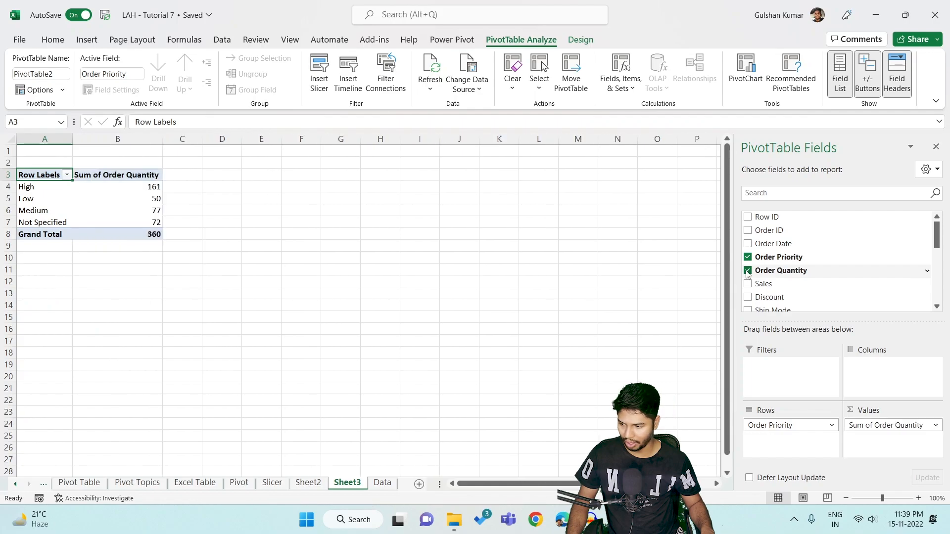
right_click(127, 202)
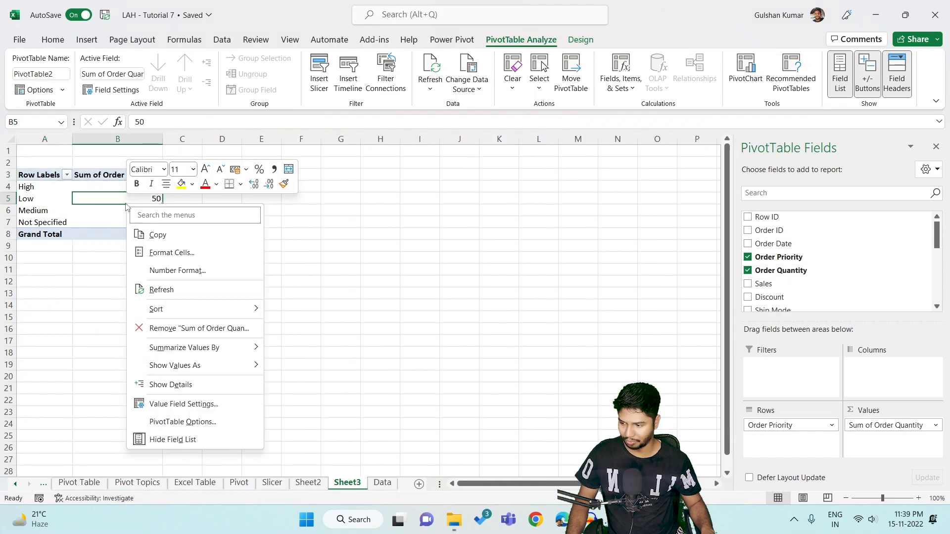
click(161, 290)
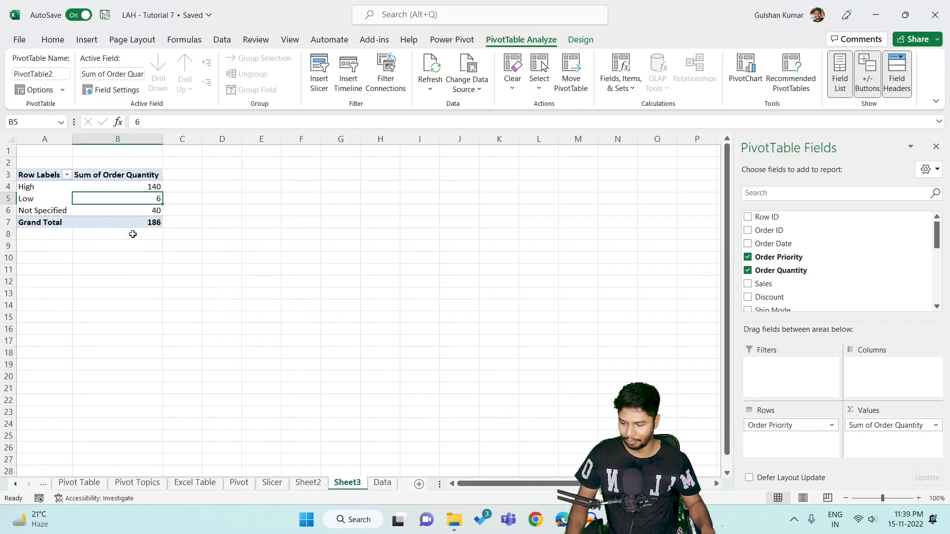
Compare the sum of Order Quantity cells E2:E9 on the Data sheet with the pivot table's grand total on Sheet3
click(382, 483)
click(262, 287)
drag(236, 164, 233, 246)
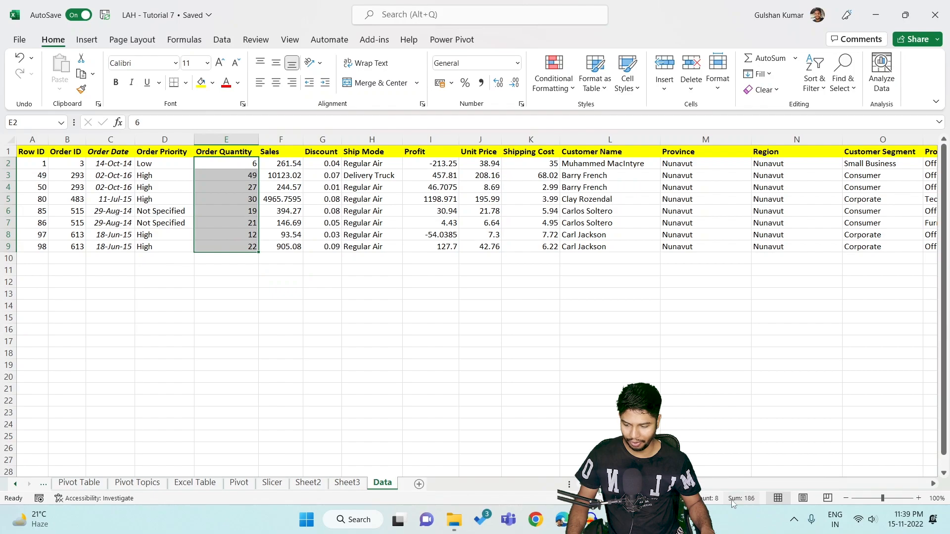
click(347, 483)
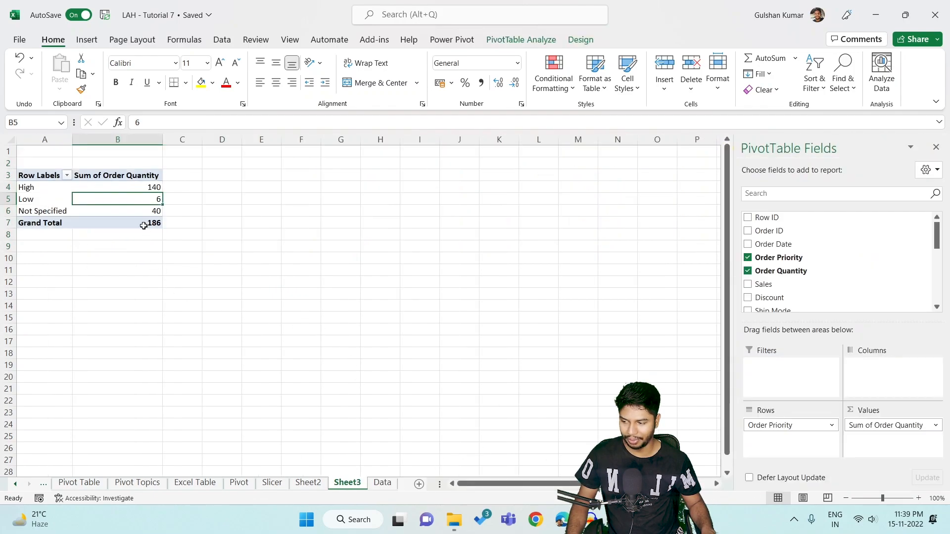
mouse_move(143, 223)
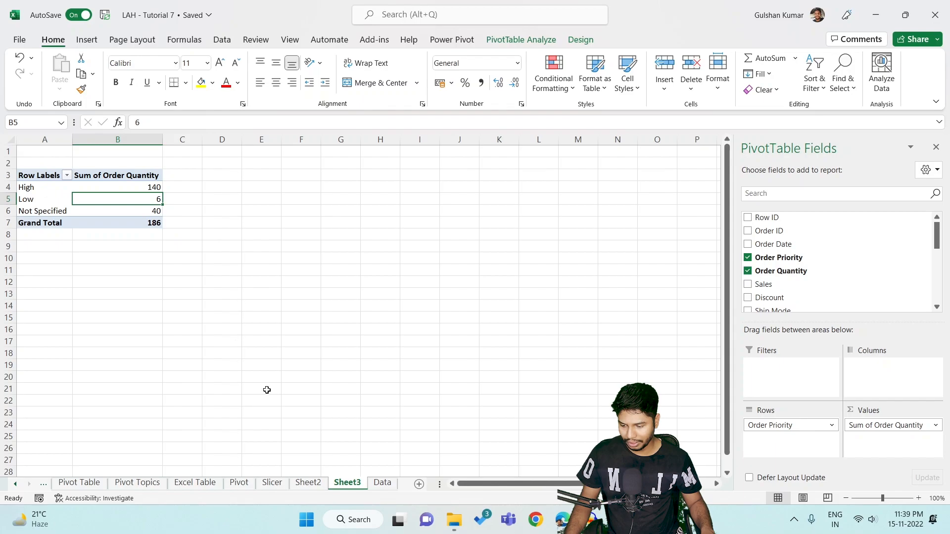
Set the Order Quantity of the first record, cell E2 on the Data sheet, to 1000
click(383, 483)
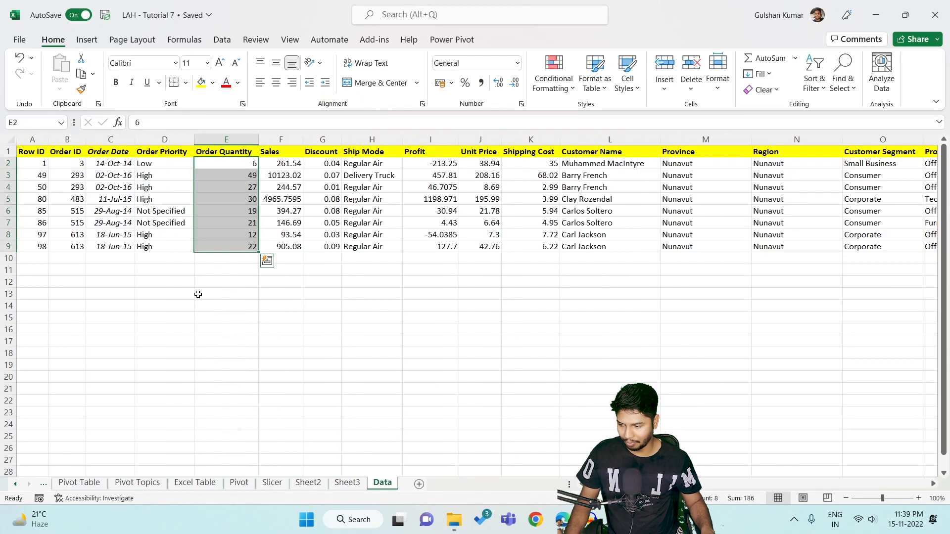
click(229, 163)
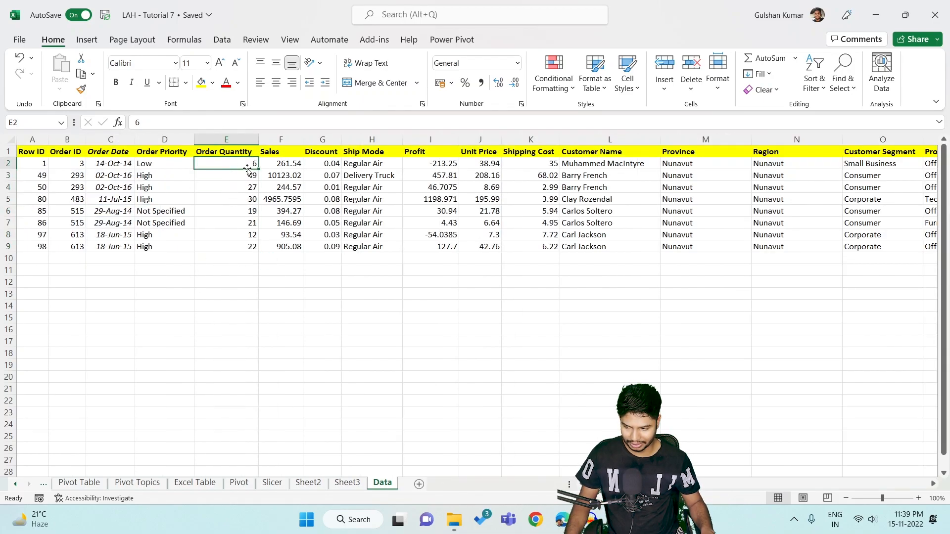
text(1000)
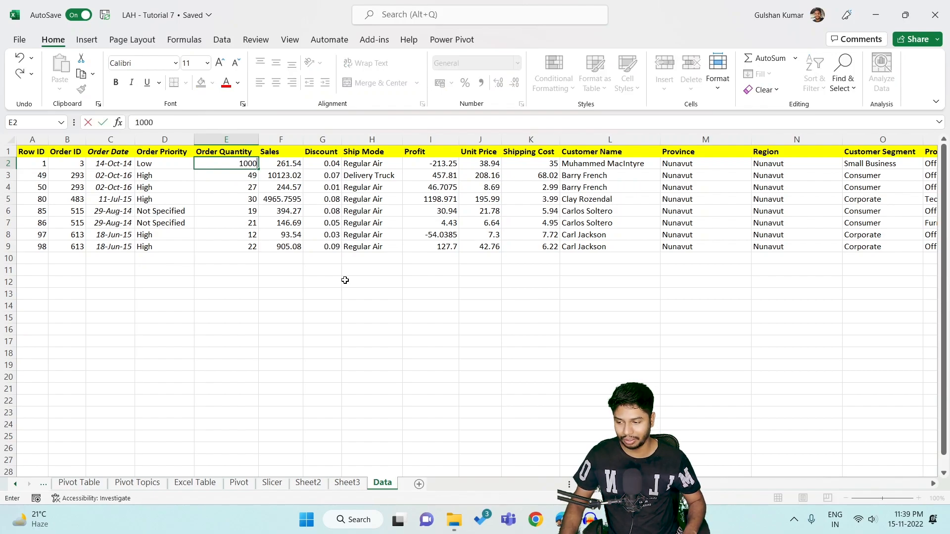
key(Return)
Refresh the pivot table on Sheet3 so it picks up the edited order quantity
click(347, 483)
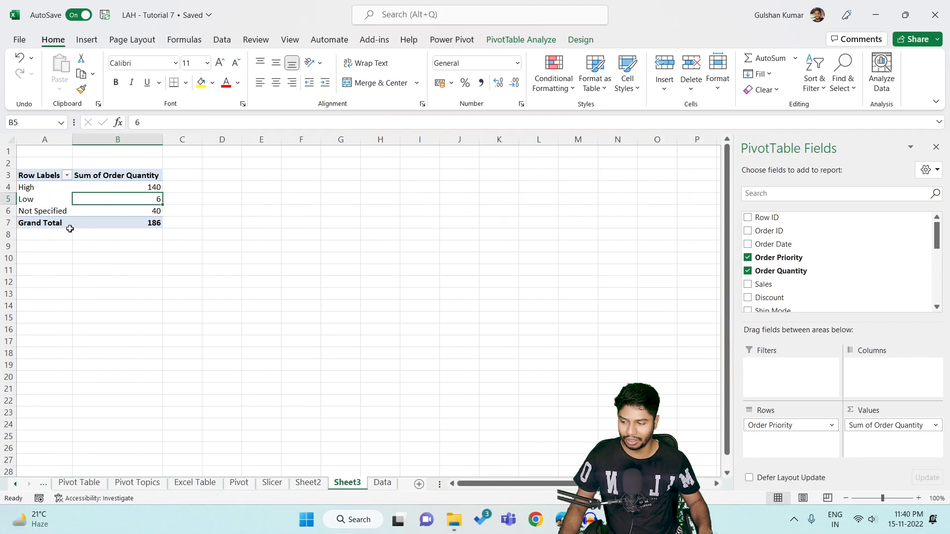
right_click(58, 201)
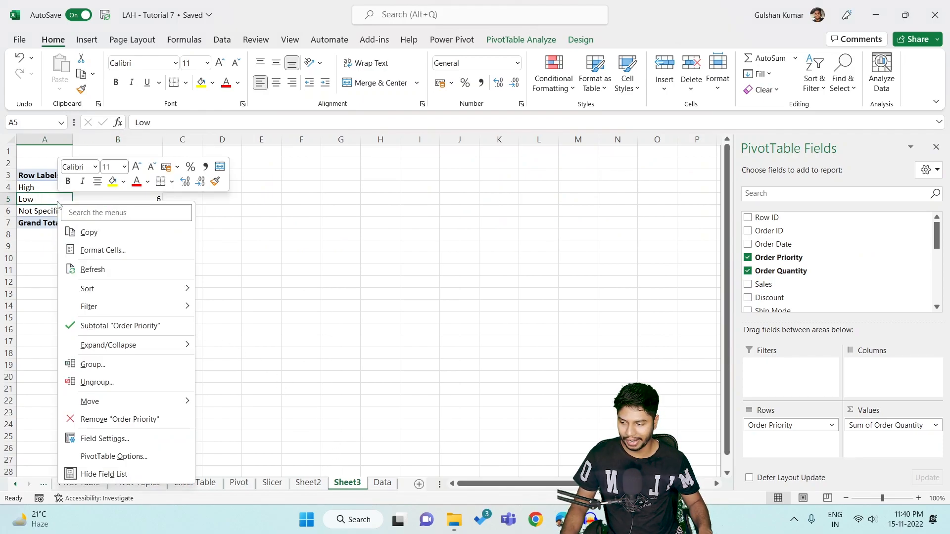
click(95, 269)
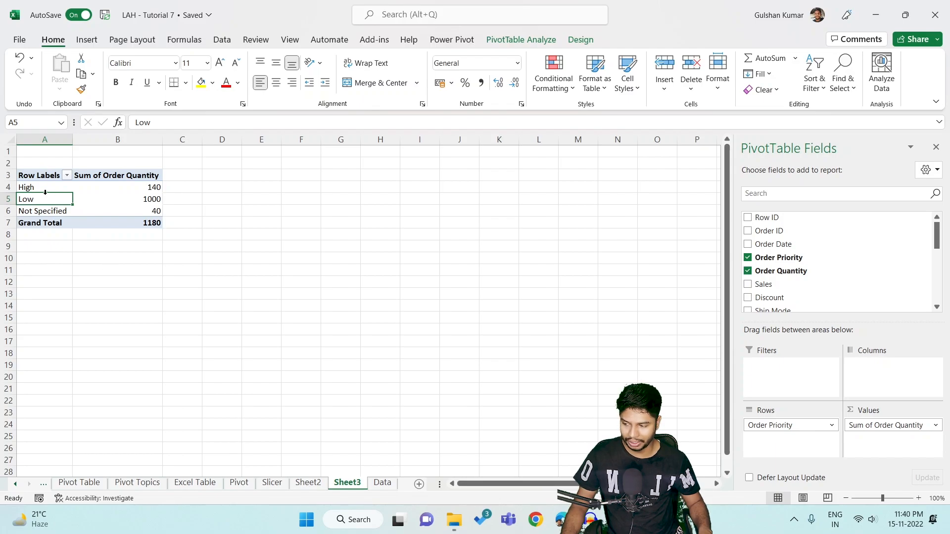
Compare the first record's order quantity with the pivot table's Low row, and examine the extent of the source data on the Data sheet
click(380, 483)
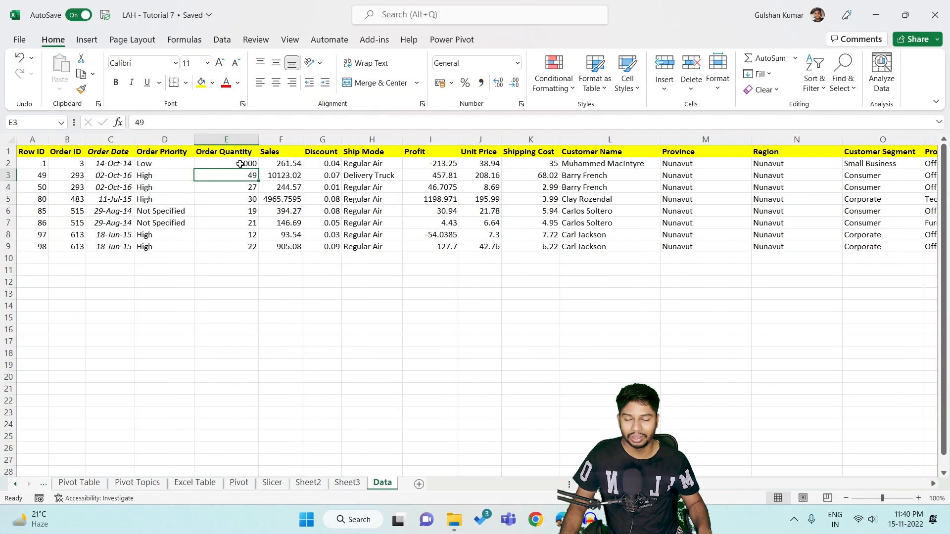
click(348, 485)
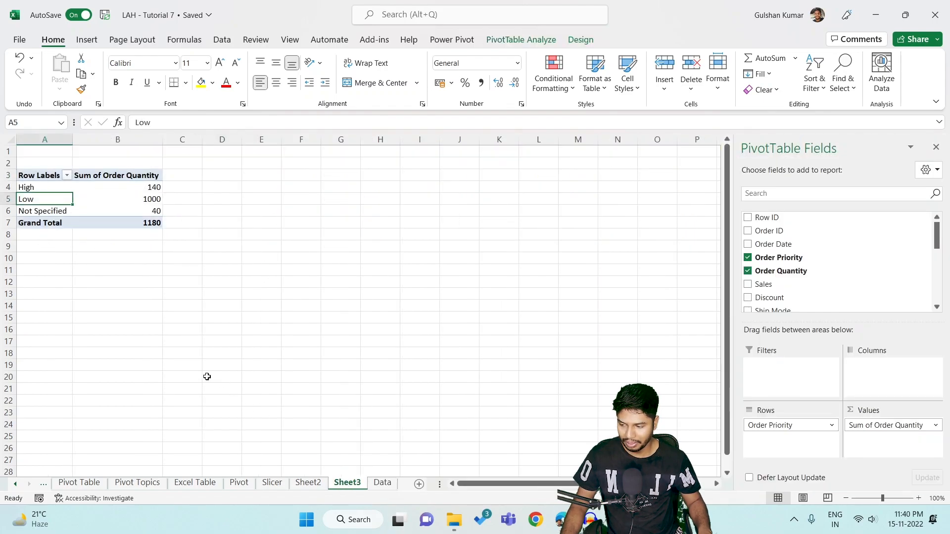
mouse_move(127, 206)
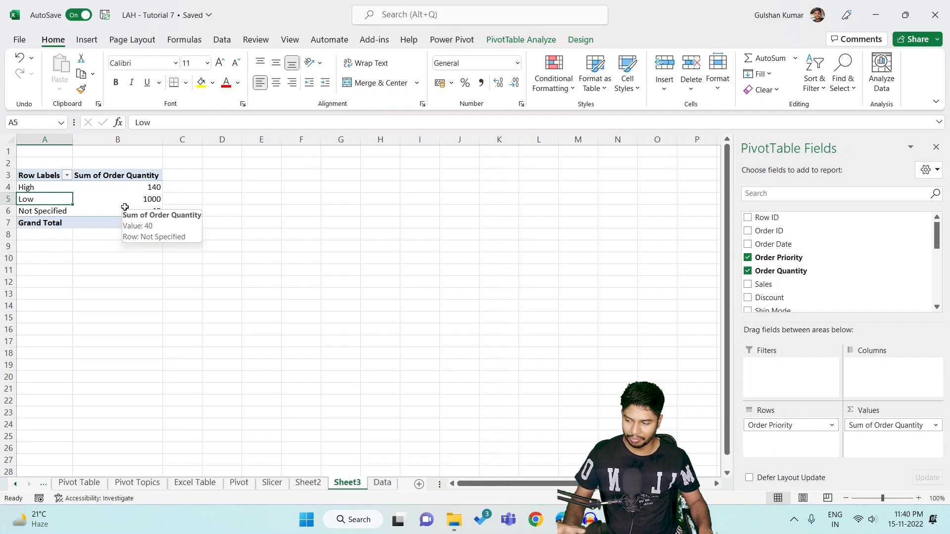
click(381, 484)
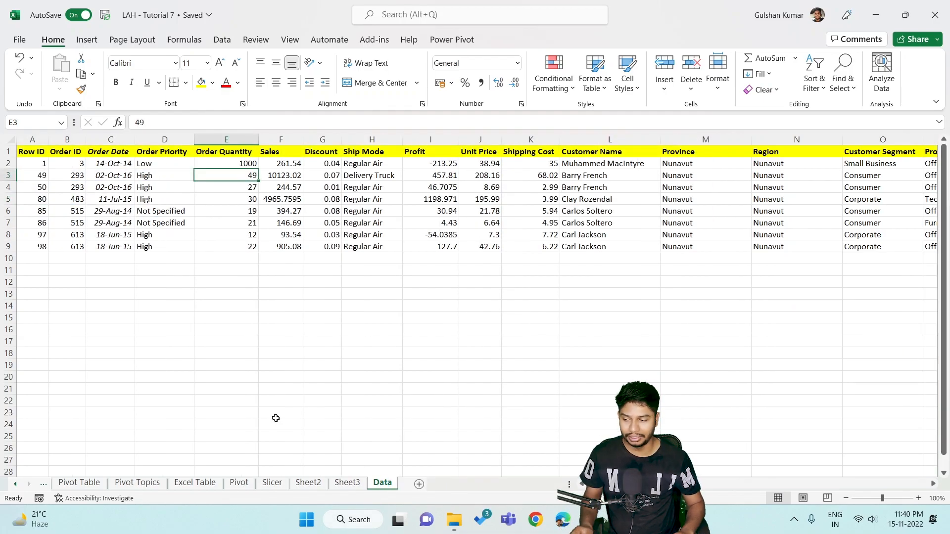
key(ctrl+Home)
key(ctrl+shift+End)
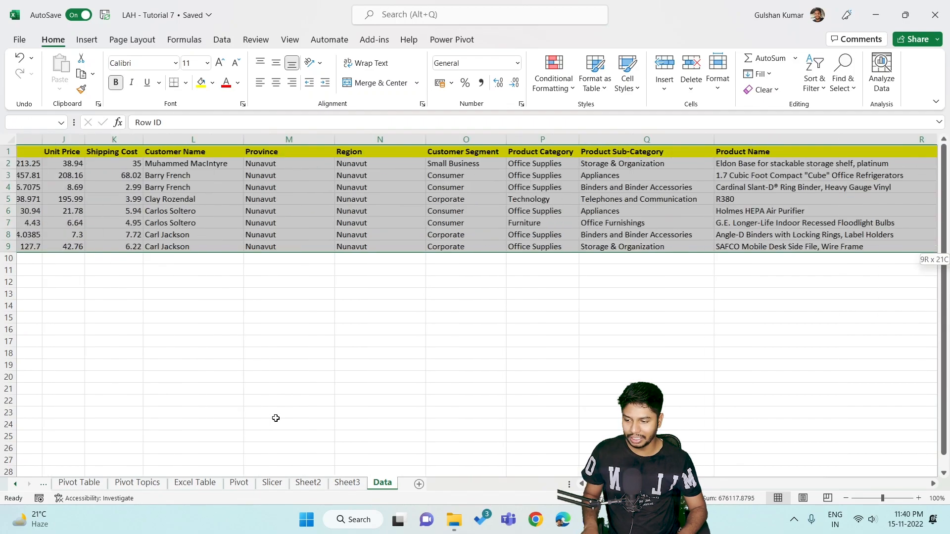
key(ctrl+Home)
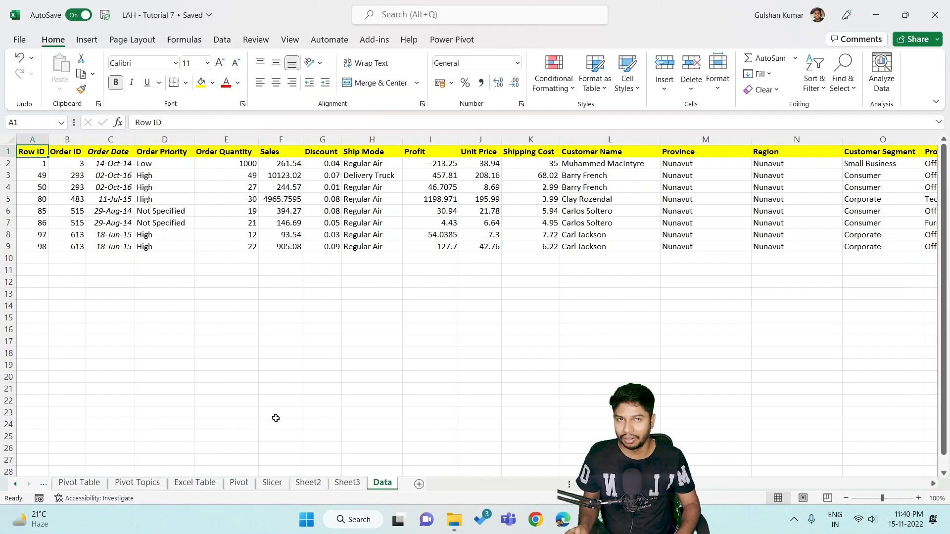
Copy rows 2 to 21 from Sheet1 of the Book1 workbook and append them to the Data sheet starting at cell A10
key(Down)
key(Down)
key(Down)
key(ctrl+Down)
key(Down)
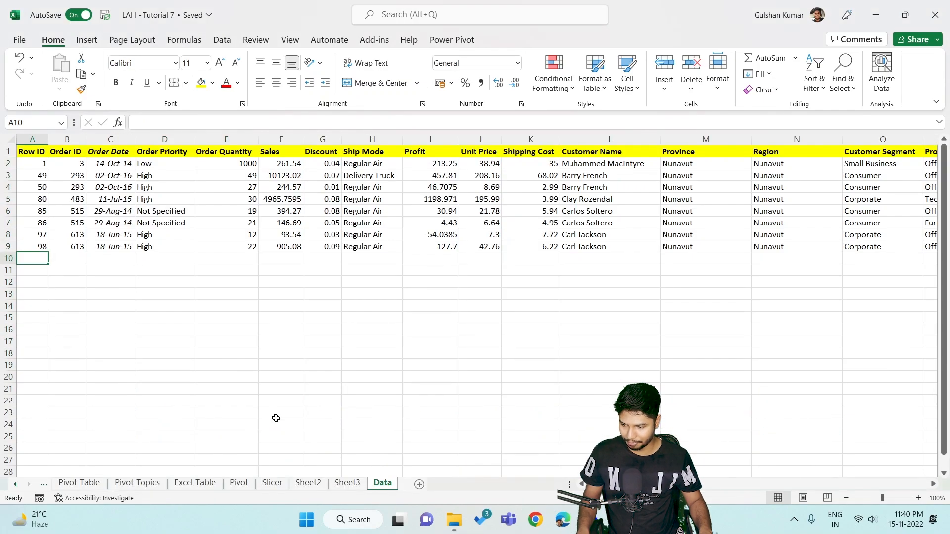
key(alt+Tab)
key(ctrl+c)
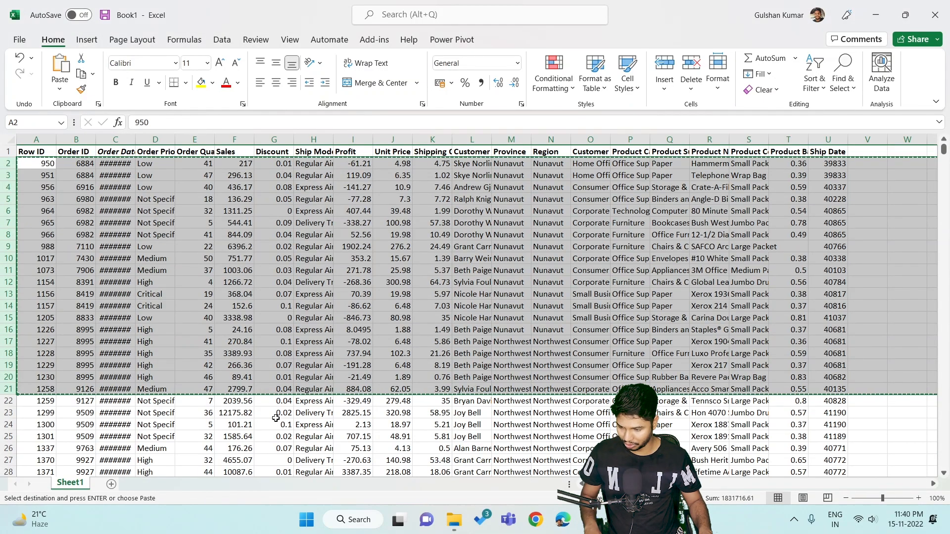
key(alt+Tab)
key(ctrl+v)
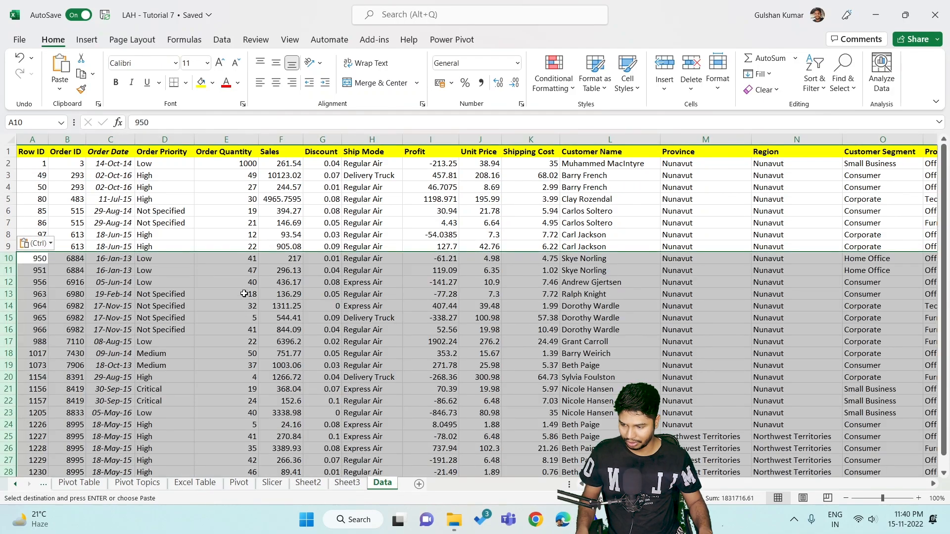
Select the extended Order Quantity values E2:E29 on the Data sheet to check their sum
click(230, 221)
key(Up)
key(Up)
key(Up)
key(Up)
key(Up)
key(ctrl+shift+Down)
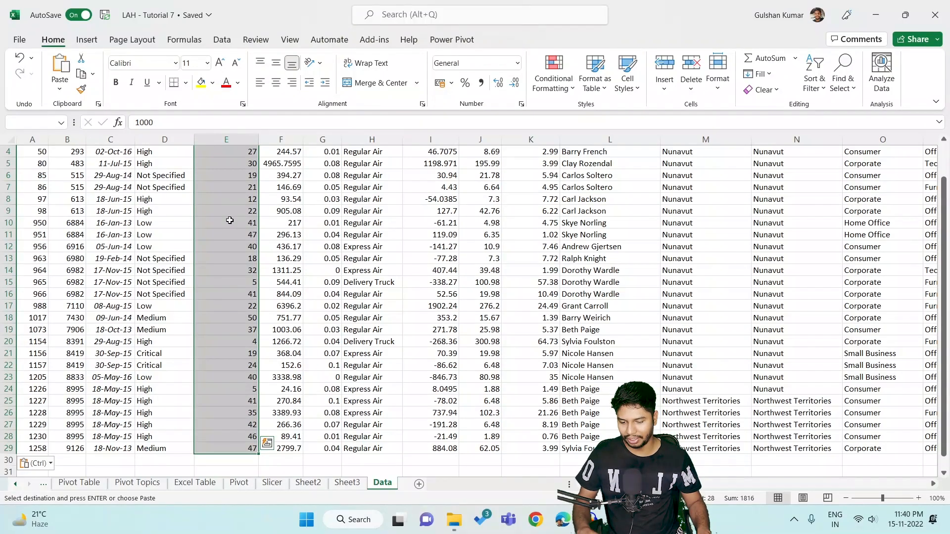
Try to bring the appended rows into the pivot table on Sheet3 by refreshing it
click(347, 482)
right_click(113, 200)
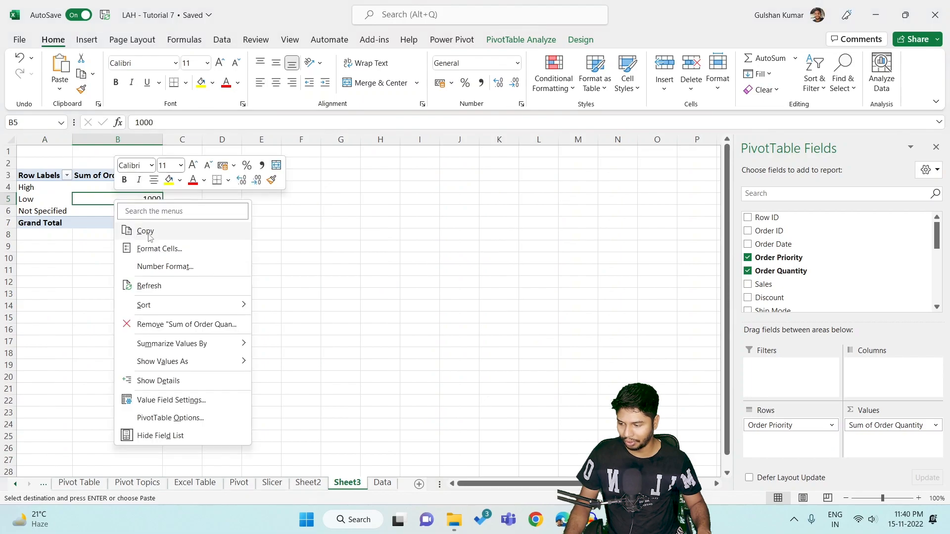
click(153, 286)
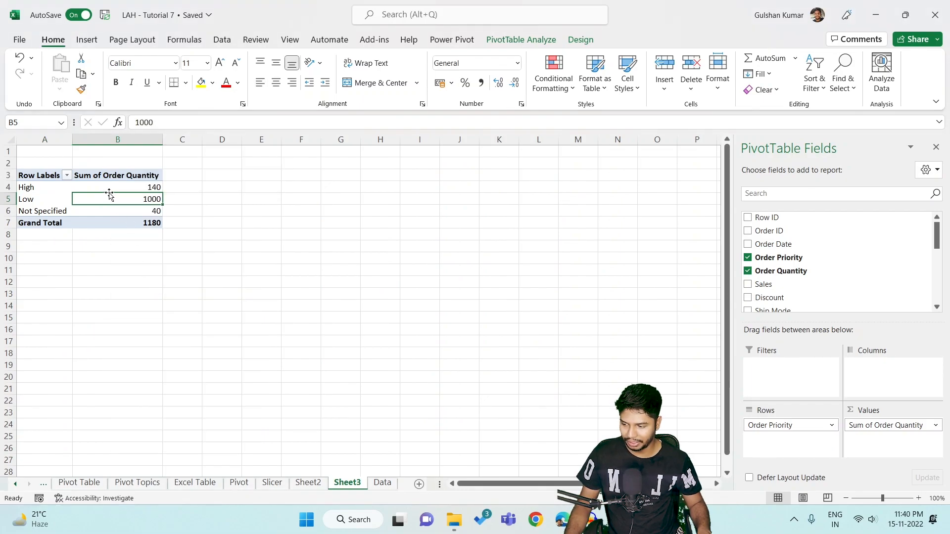
right_click(50, 200)
click(87, 266)
Change the pivot table's data source to the extended range Data!$A$1:$U$29
click(129, 199)
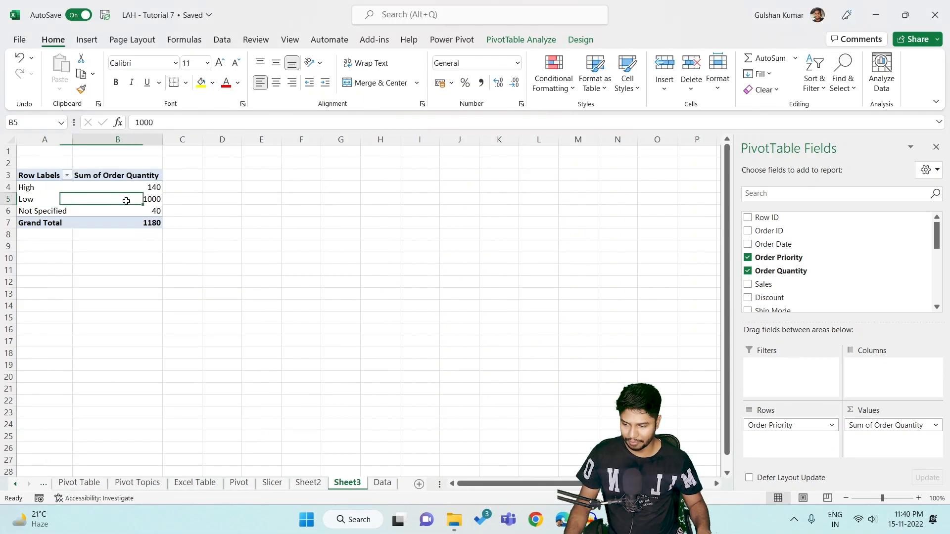
click(533, 43)
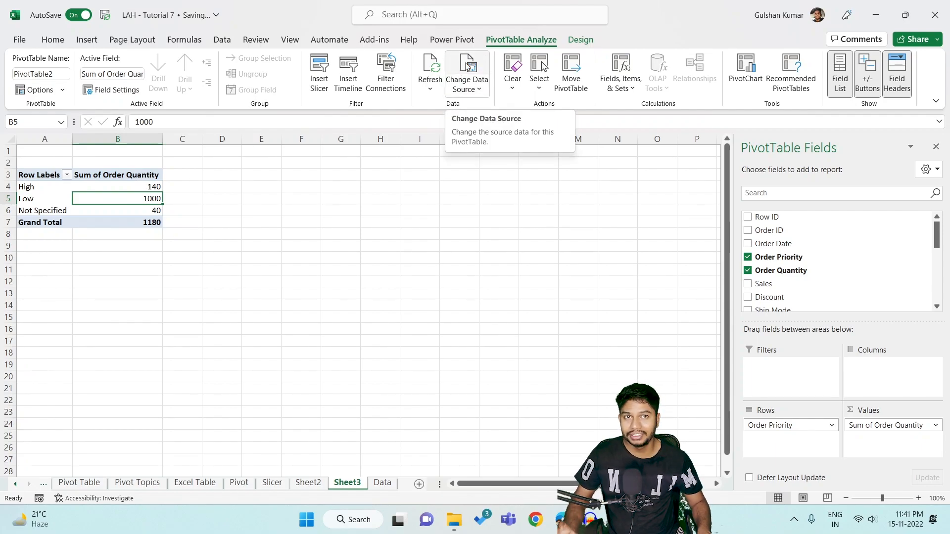
click(472, 89)
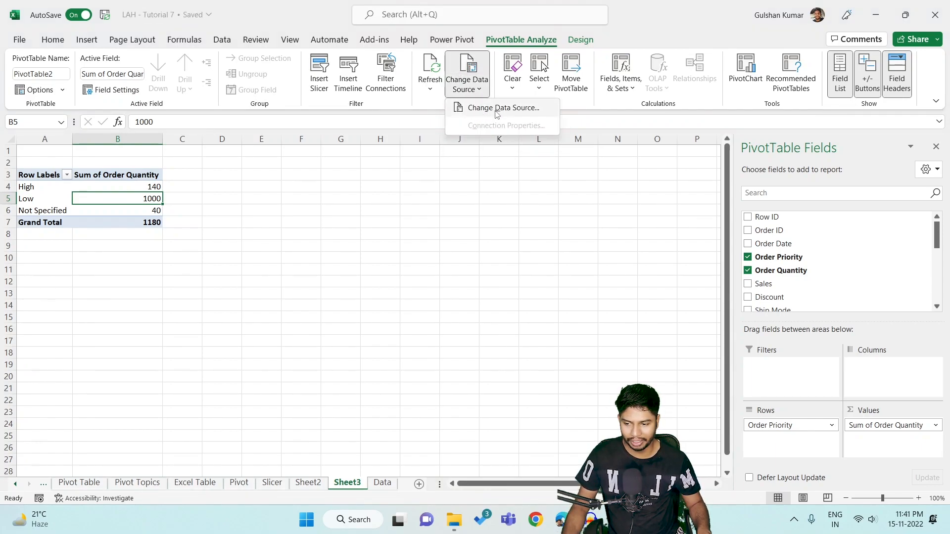
click(499, 108)
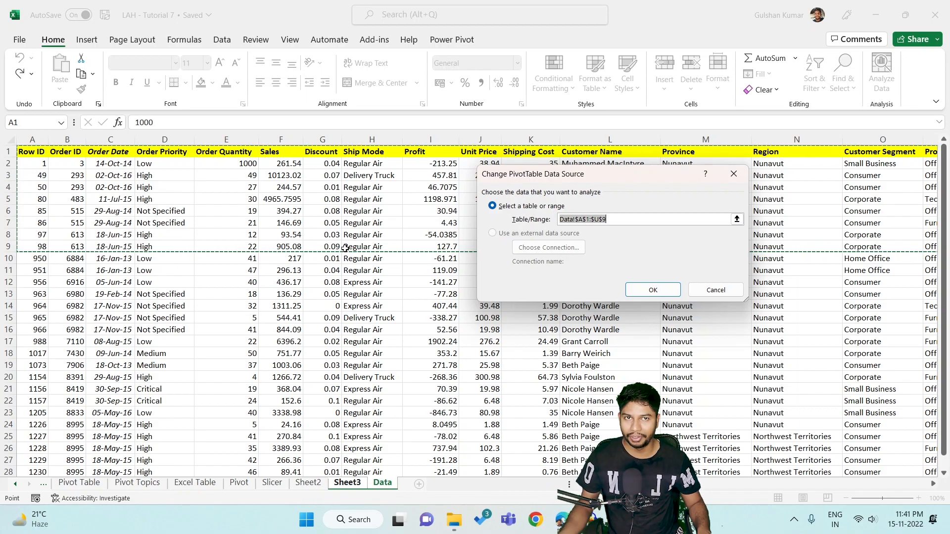
click(633, 218)
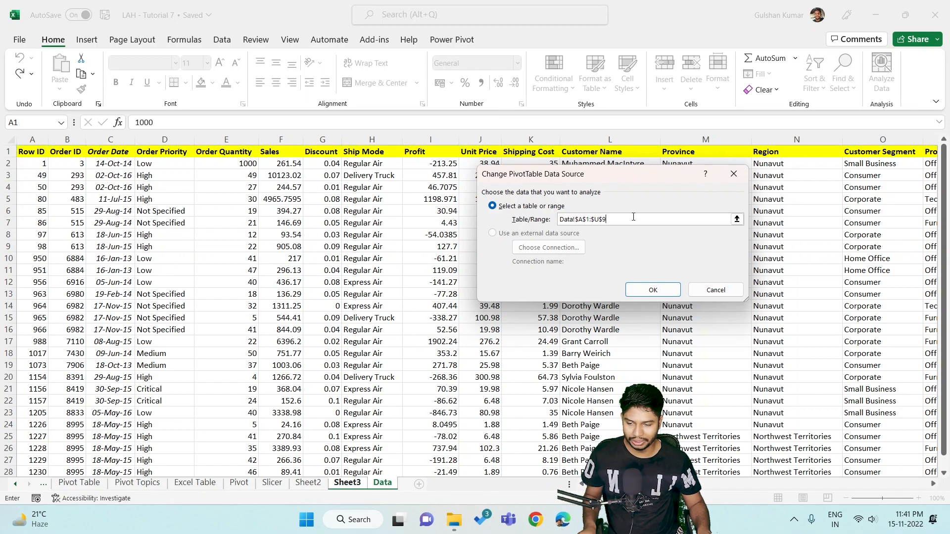
click(28, 150)
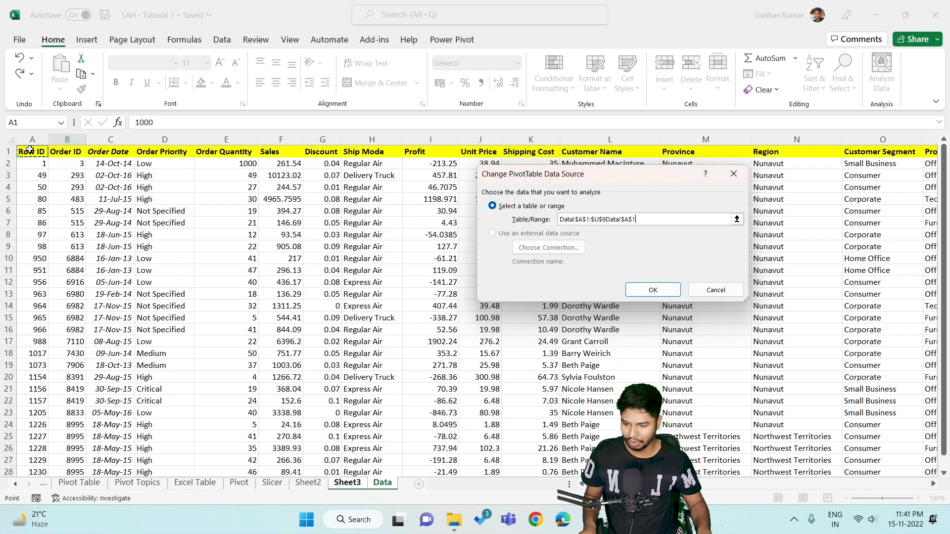
key(ctrl+shift+Right)
key(ctrl+shift+Down)
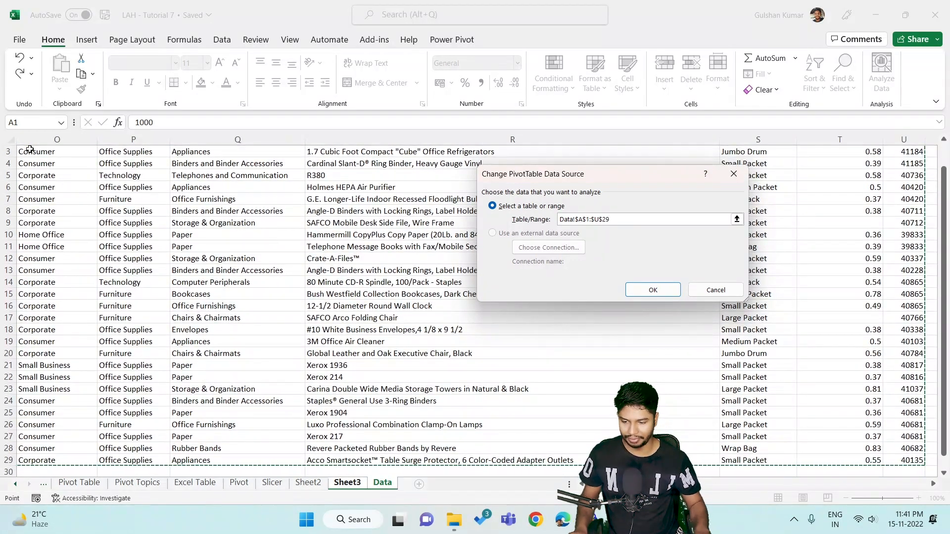
click(645, 295)
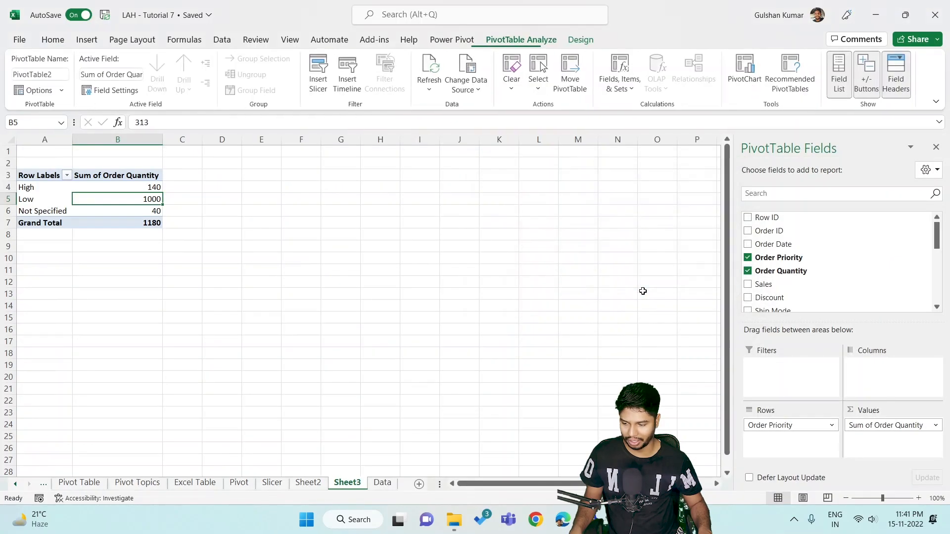
Refresh the pivot table on Sheet3 to include the extended source range, then compare it with the Data sheet
right_click(115, 198)
click(148, 283)
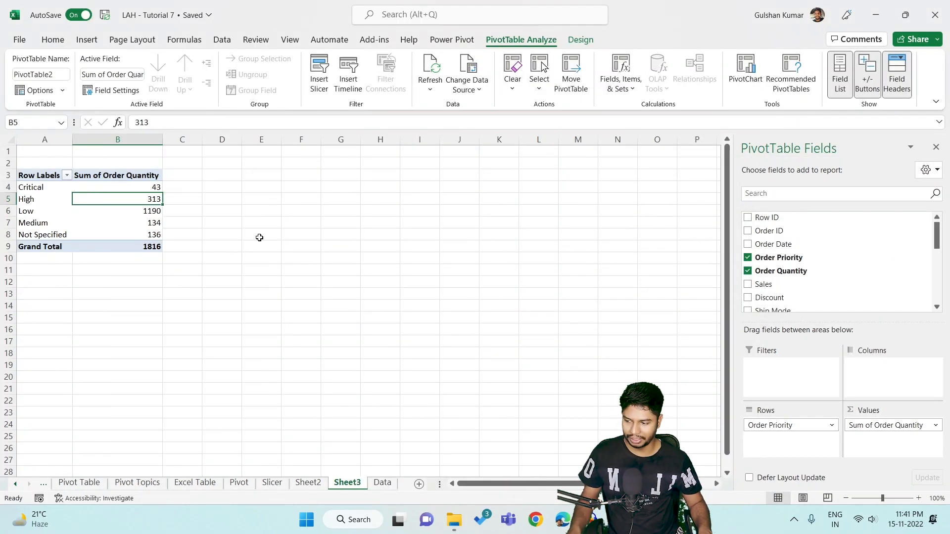
click(382, 483)
click(347, 482)
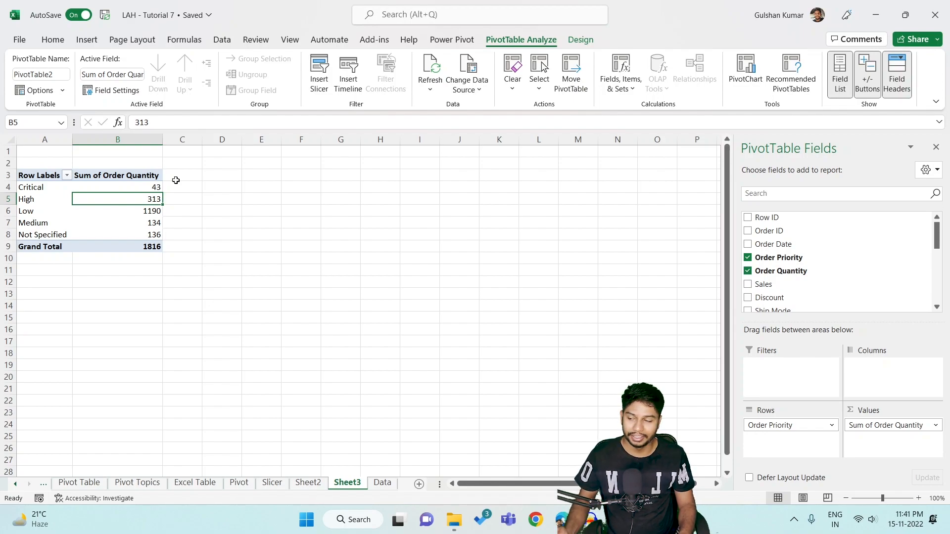
Clear all data from row 8 downward on the Data sheet, keeping only the header and the first six records
key(ctrl+Page_Down)
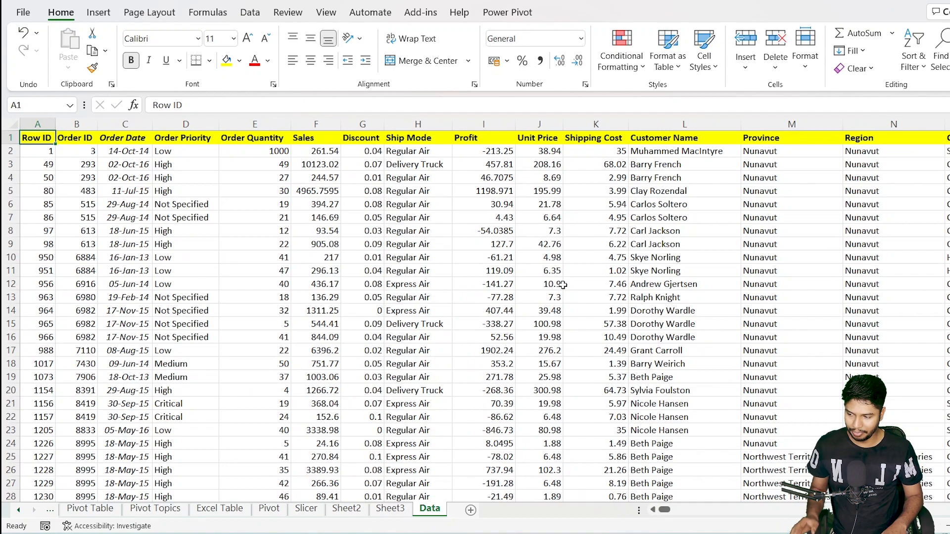
key(Down)
key(Down)
key(Down)
key(Down)
key(Down)
key(Down)
key(Down)
key(shift+space)
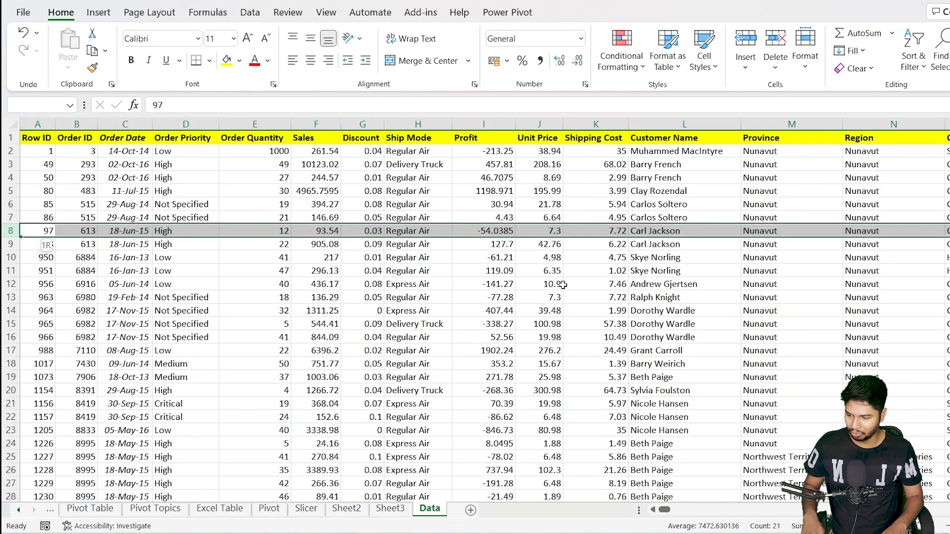
key(ctrl+shift+Down)
key(Delete)
key(Up)
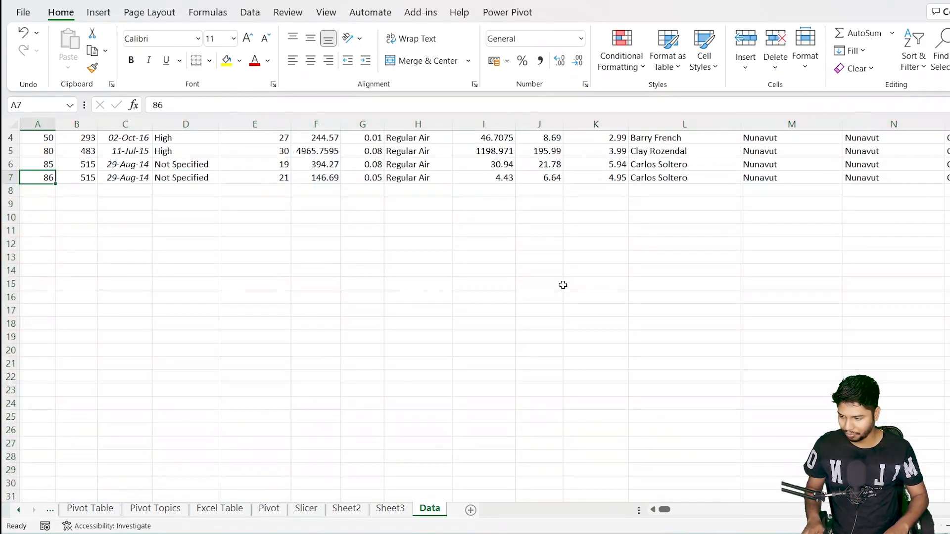
Select the whole remaining data block on the Data sheet, starting from A1, to check its extent
key(ctrl+Home)
key(ctrl+shift+Right)
key(ctrl+shift+Down)
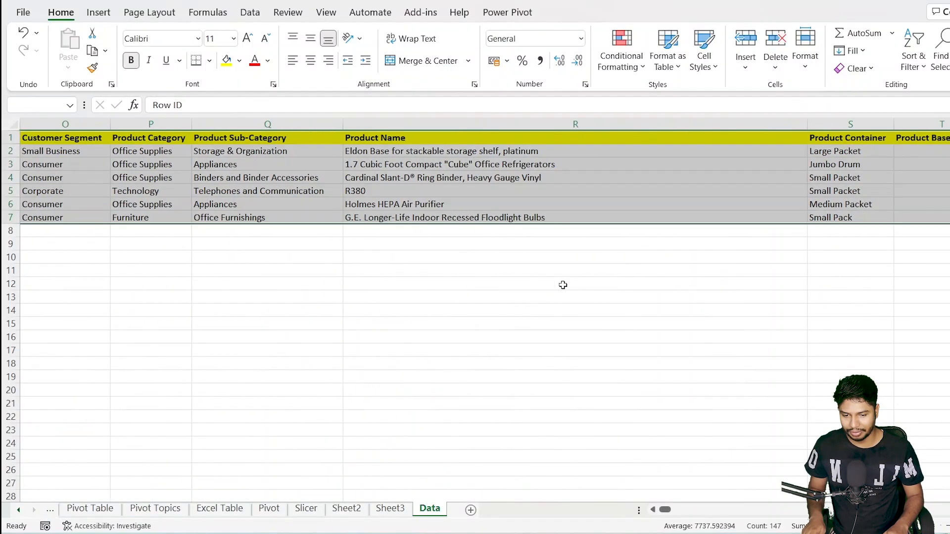
key(ctrl+Home)
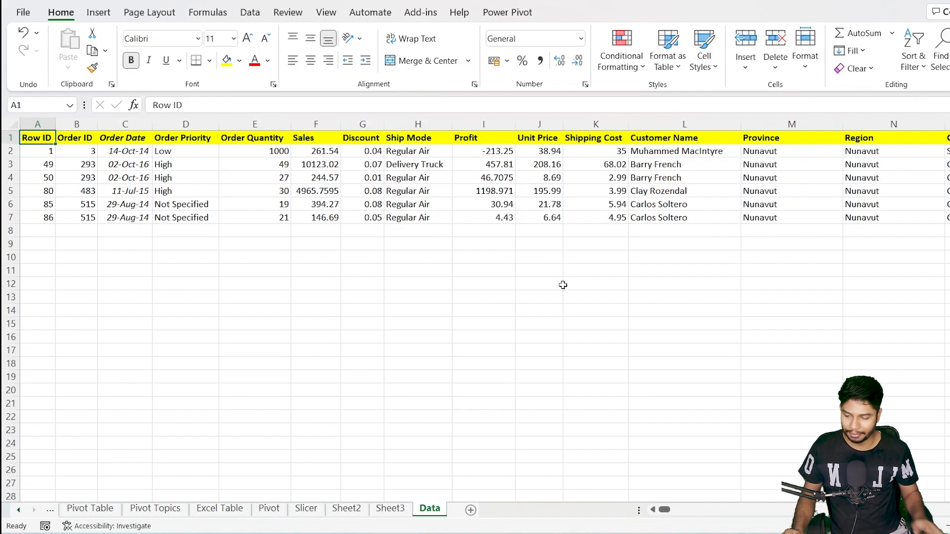
Start an OFFSET formula in cell E12 of the Data sheet with $A$1 as its reference
click(274, 281)
text(=)
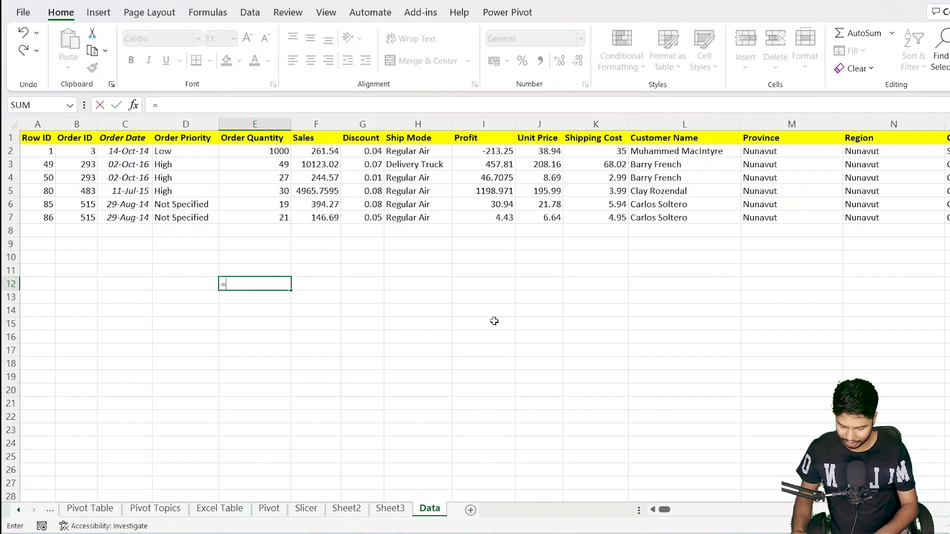
text(off)
key(Tab)
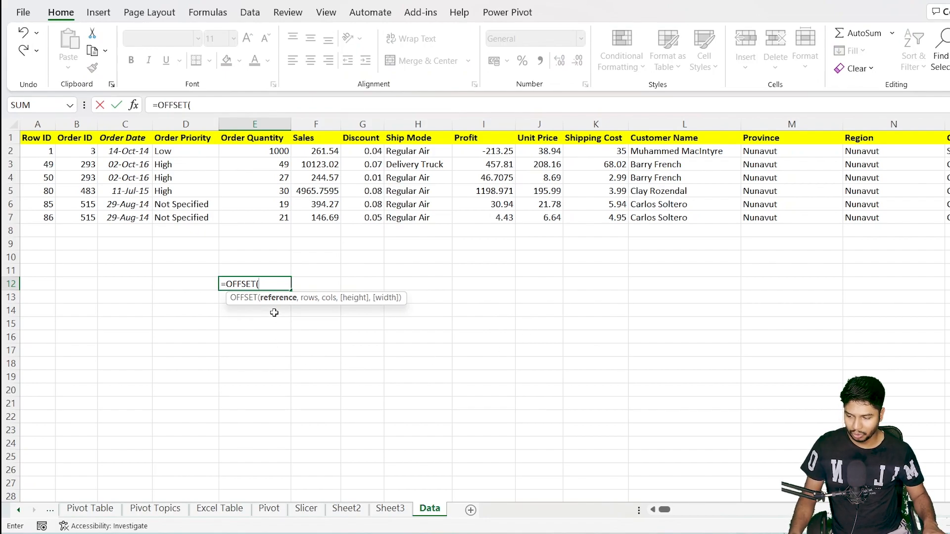
click(40, 137)
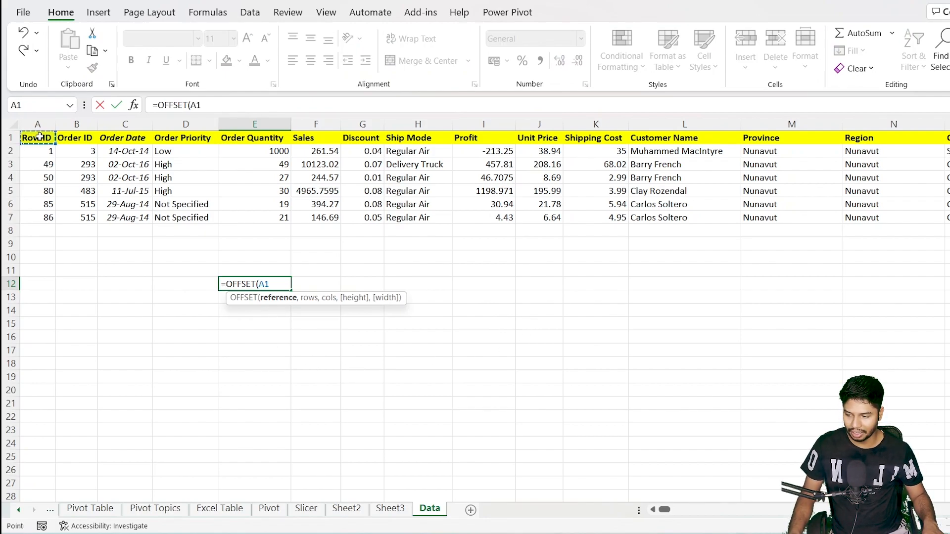
key(F4)
text(,)
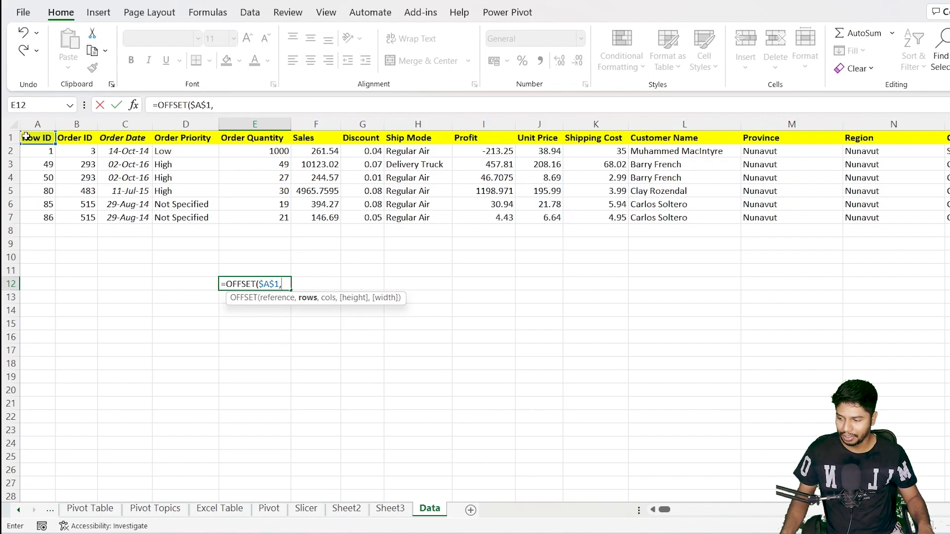
Add COUNTA(A:A) to the OFFSET formula to count the filled cells in the Row ID column
text(countA)
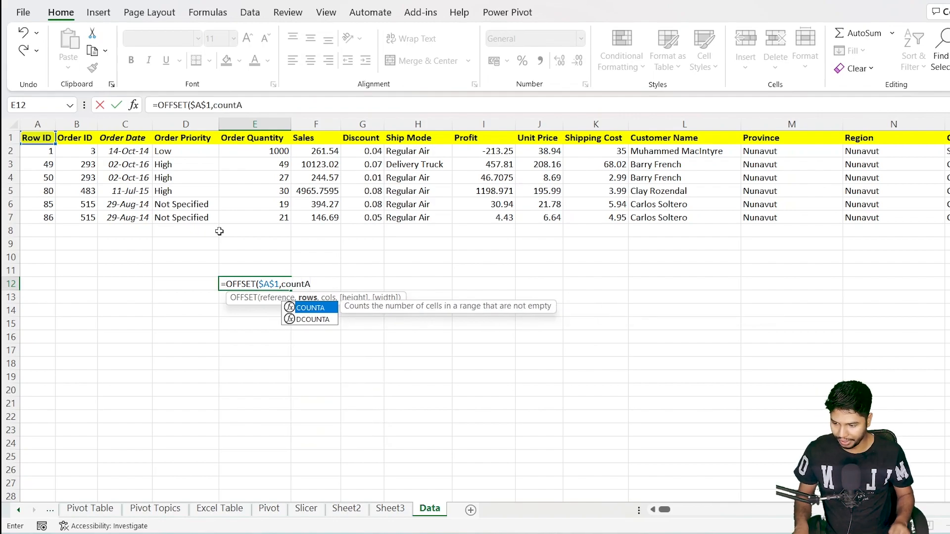
key(Tab)
click(38, 123)
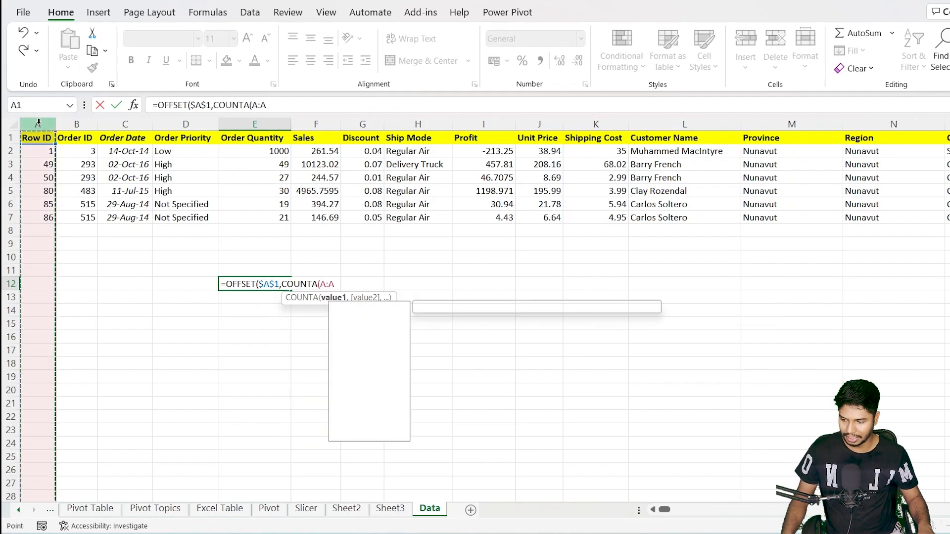
text())
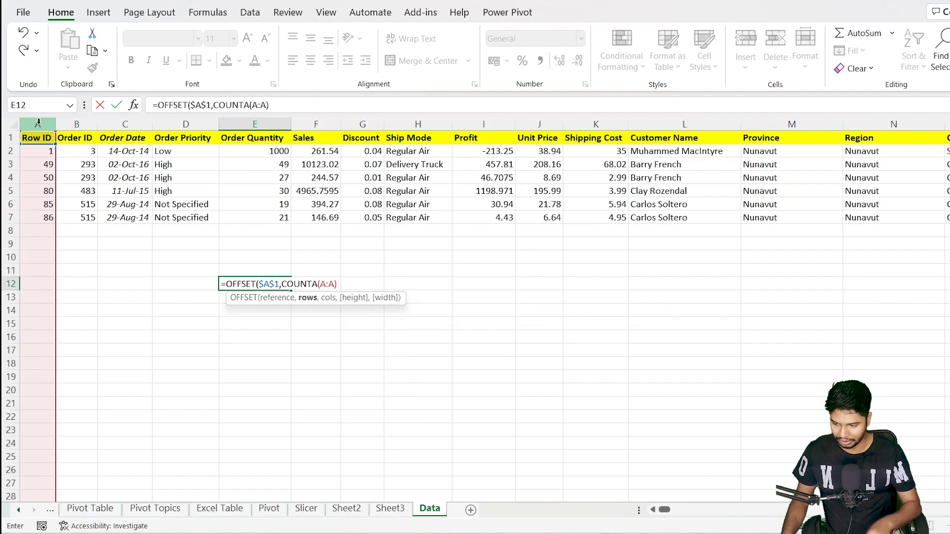
text(,)
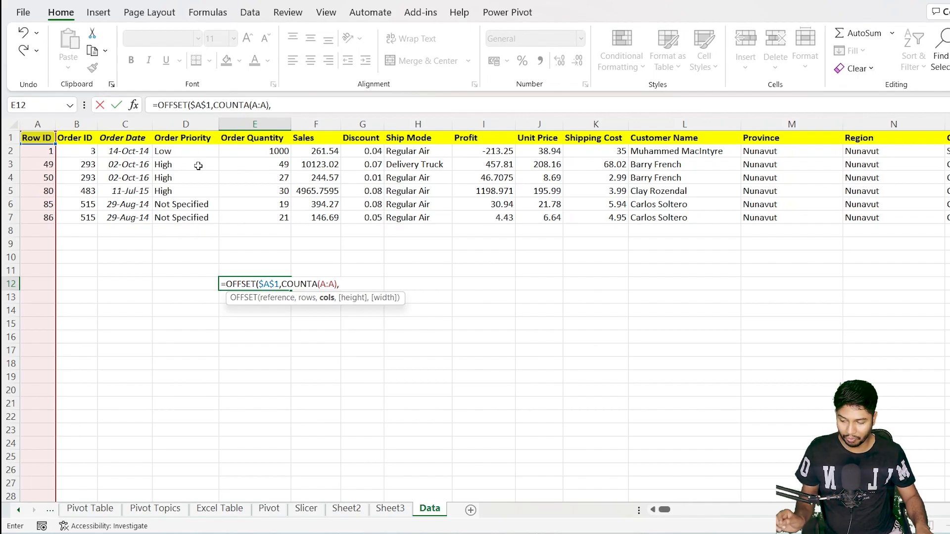
Add COUNTA($1:$1) to count the header cells and make the first COUNTA reference absolute as $A:$A
text(COUNT)
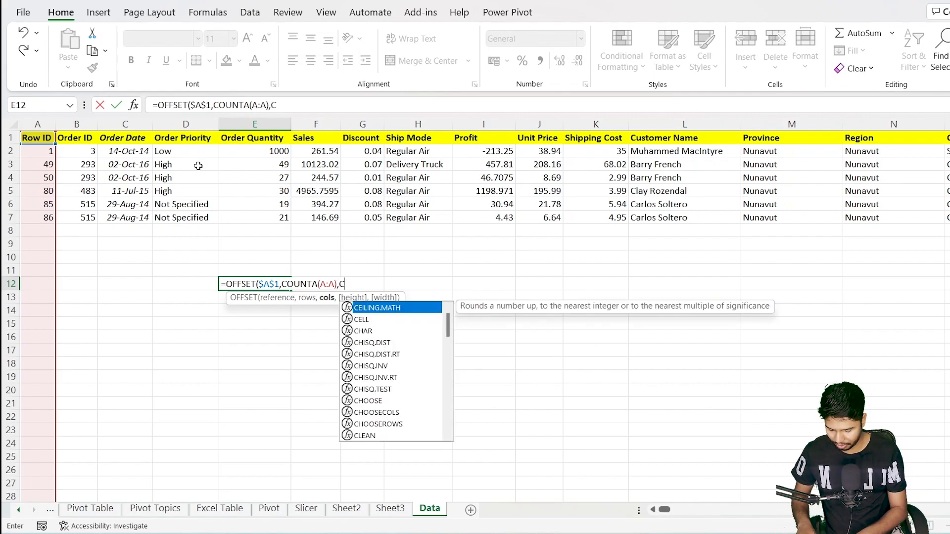
text(A()
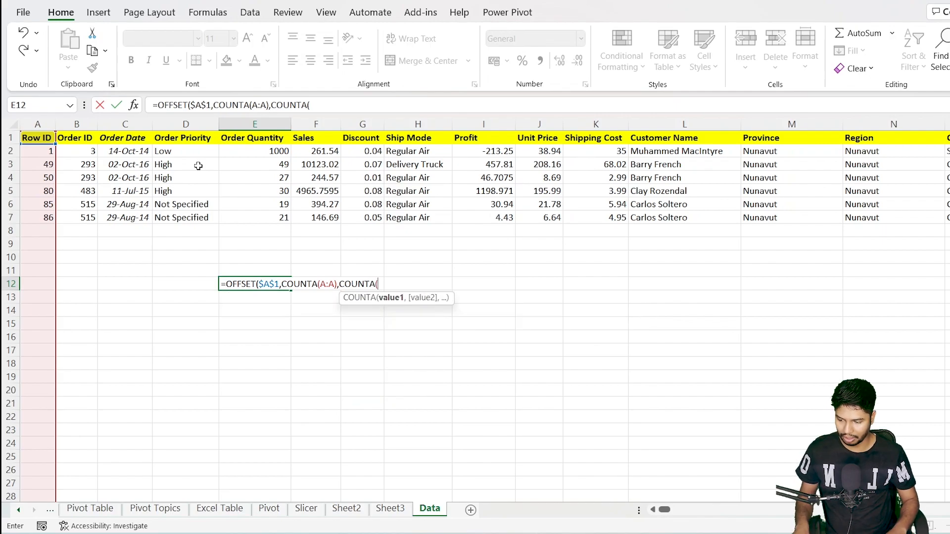
click(9, 137)
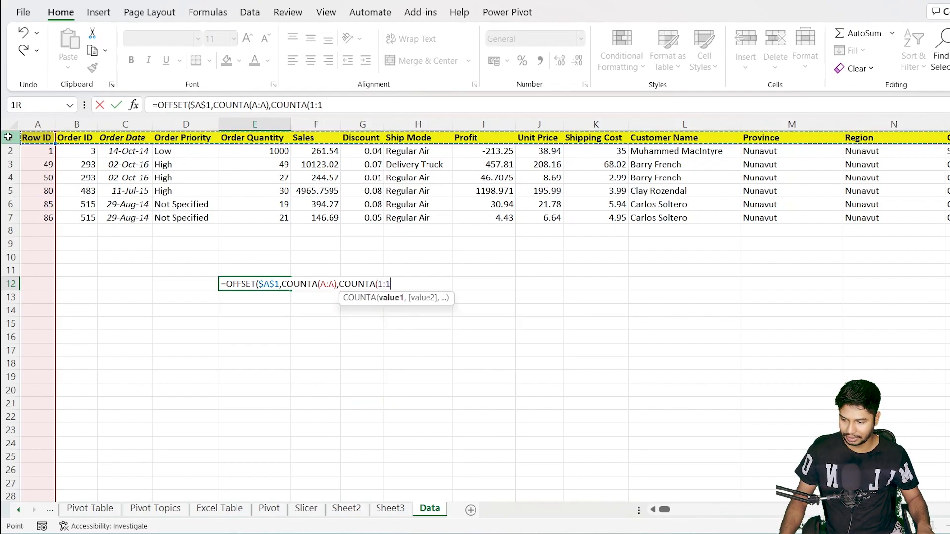
key(F4)
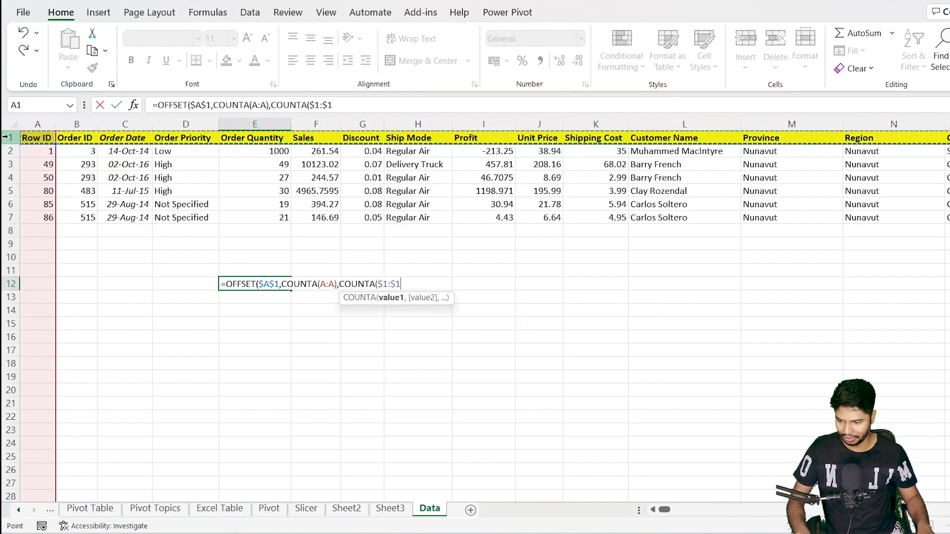
click(324, 282)
key(F4)
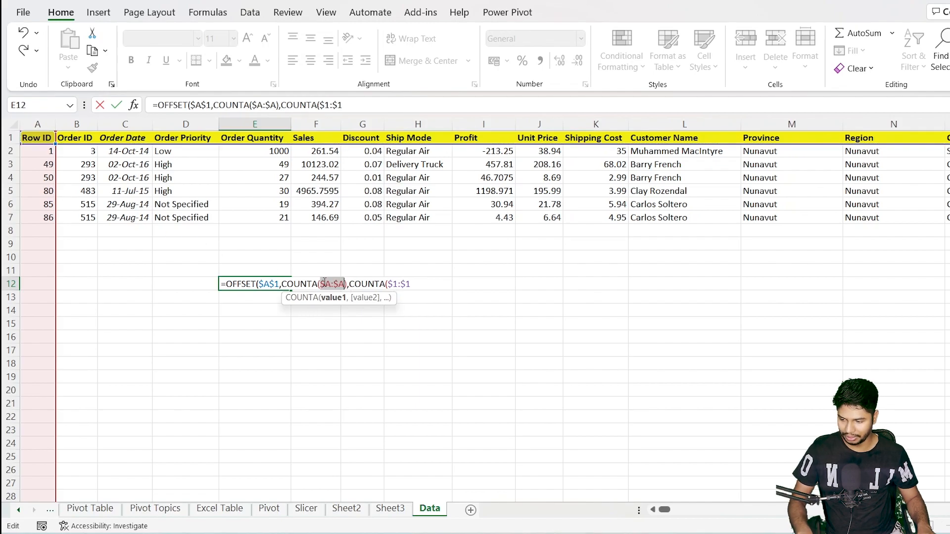
text())
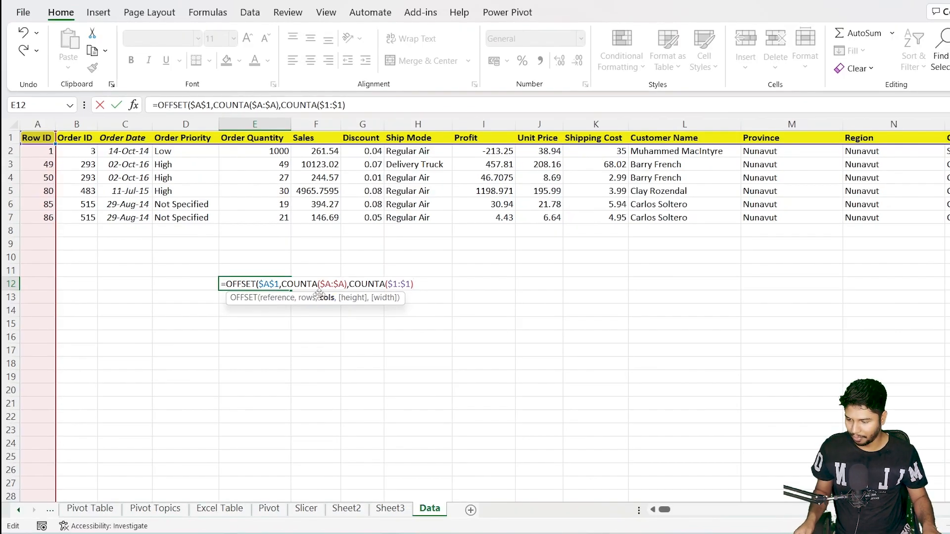
Insert 0 for both the rows and cols arguments before the COUNTA functions, and enter the OFFSET formula in E12
click(281, 285)
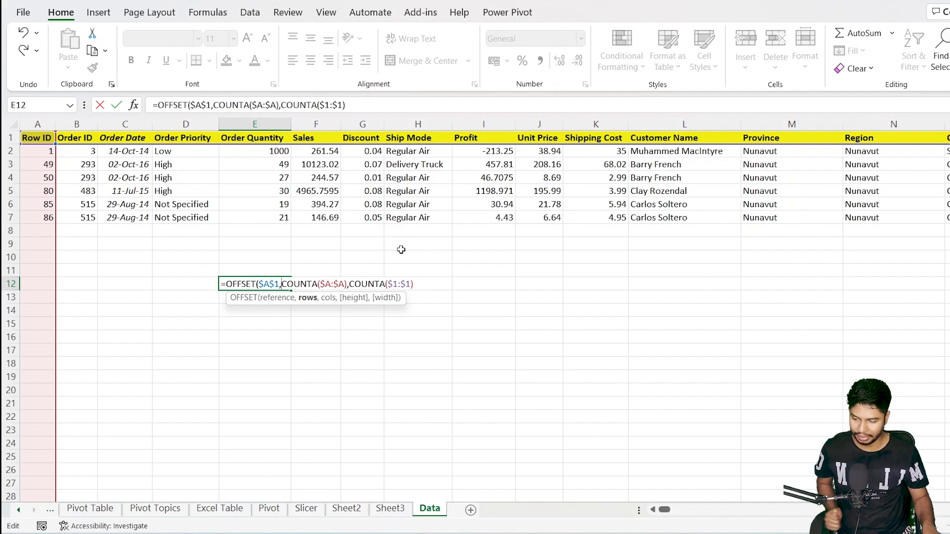
text(1)
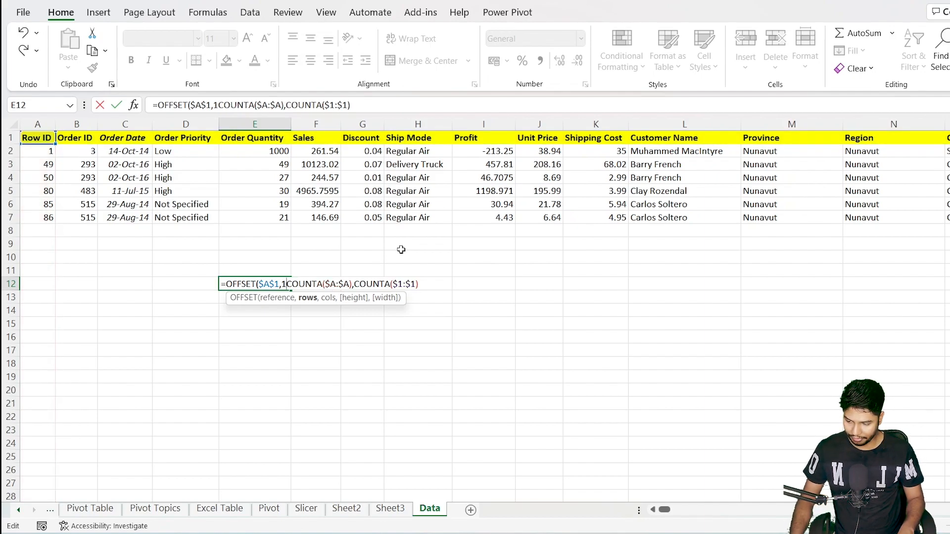
key(BackSpace)
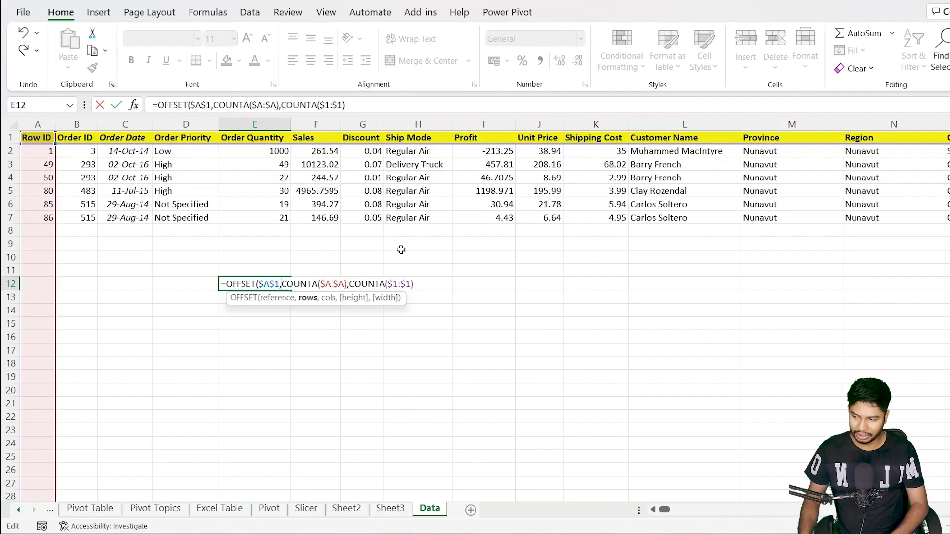
text(0)
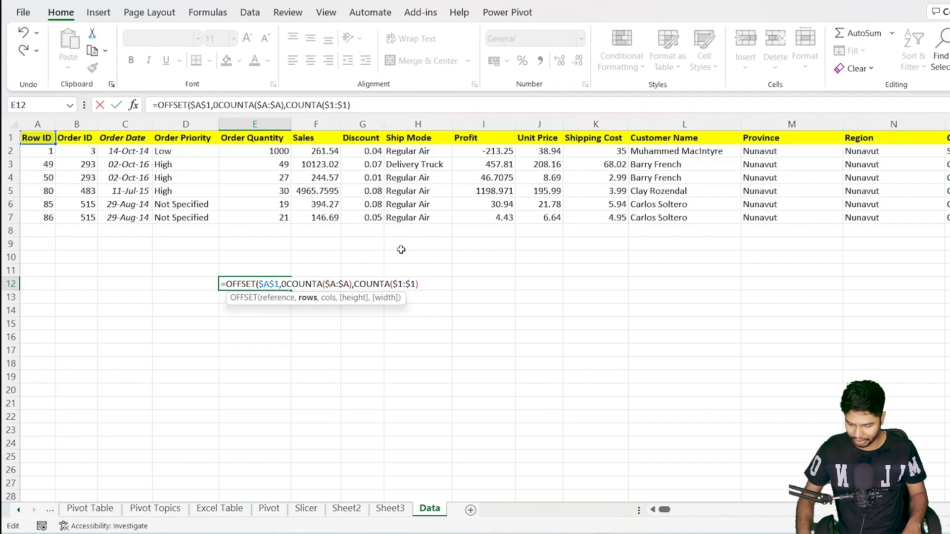
text(,)
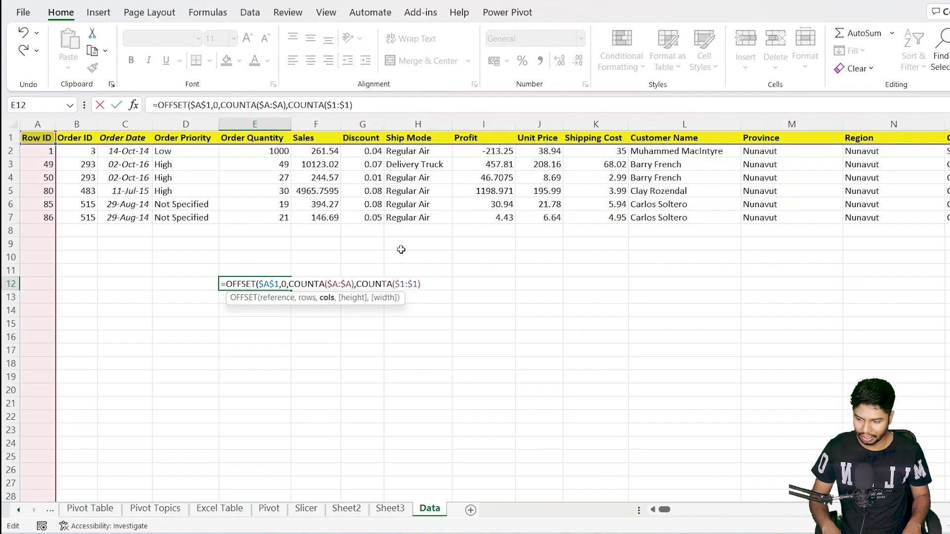
text(0)
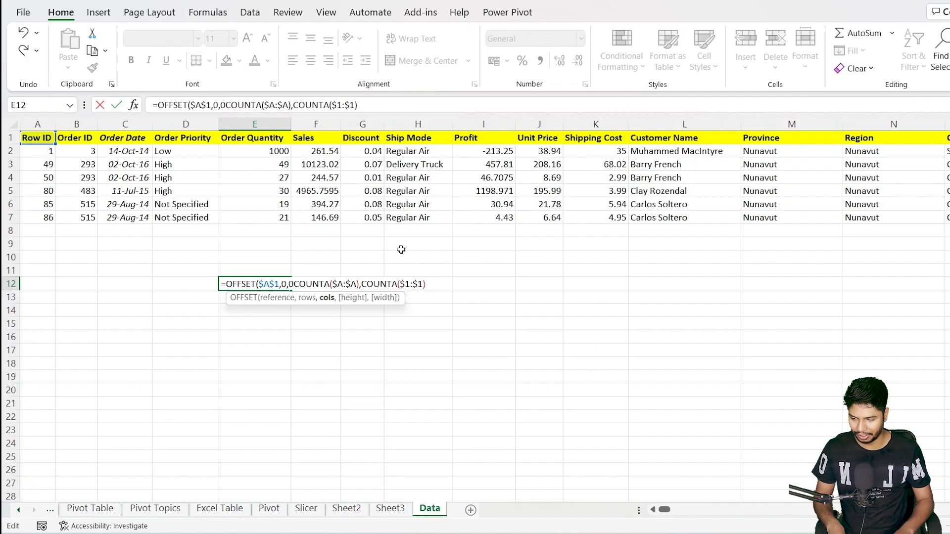
key(Return)
key(Return)
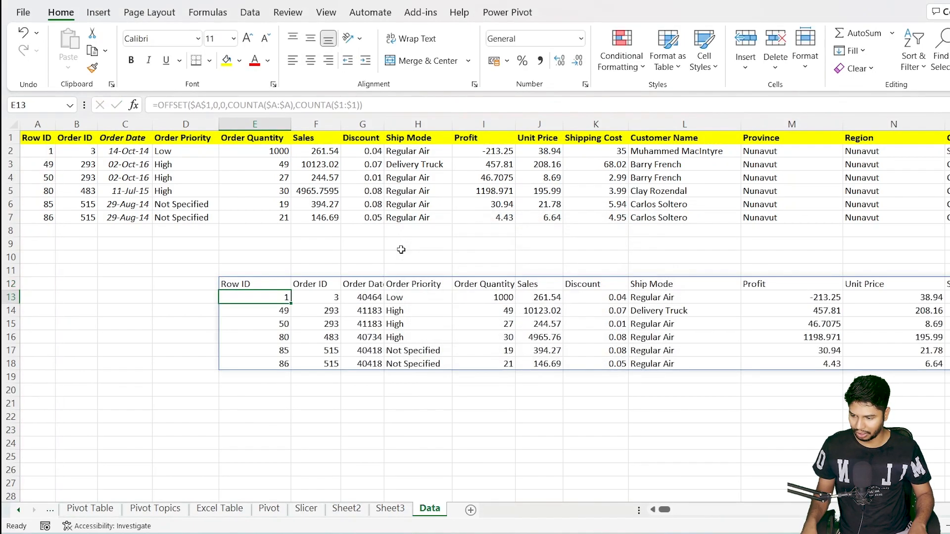
Examine the range returned by the OFFSET formula from E12 and compare it with the source data above
key(Up)
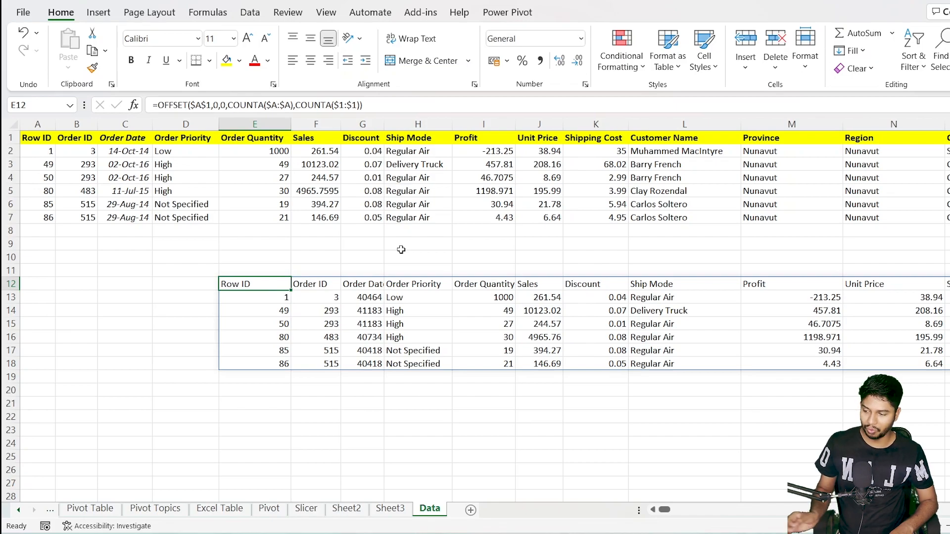
key(ctrl+Right)
key(Right)
key(Left)
key(ctrl+Left)
key(Left)
key(Left)
key(Right)
key(Right)
key(Down)
key(Down)
key(Down)
key(ctrl+Down)
key(ctrl+Up)
key(ctrl+Up)
key(ctrl+Left)
Test the formula's dynamic range by entering 452 in cell A8 below the data, then clear that cell
key(Down)
text(452)
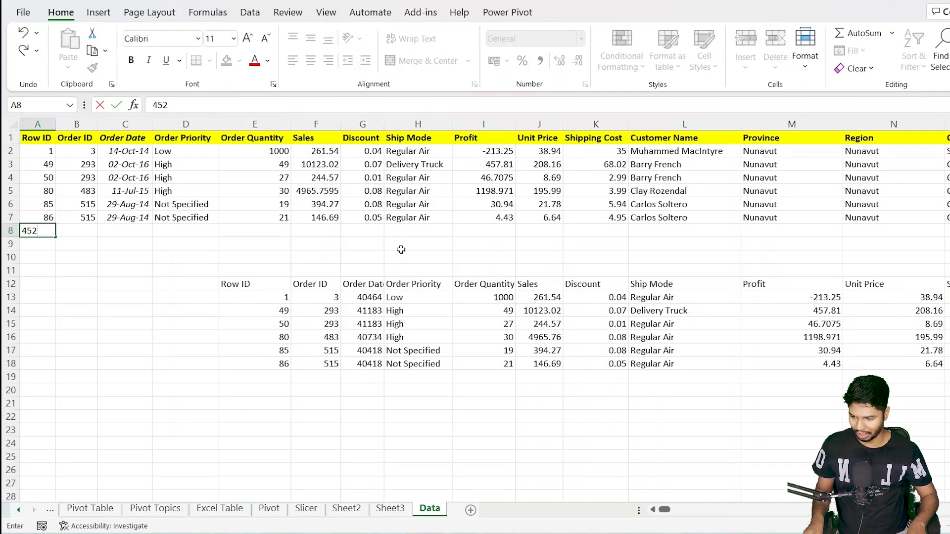
key(Return)
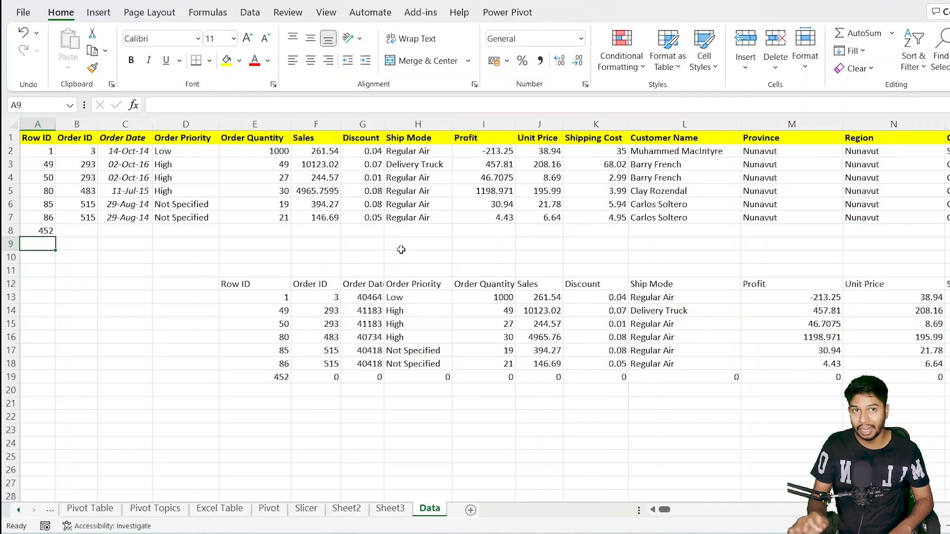
key(Up)
key(Up)
key(Down)
key(Delete)
Copy the text of the OFFSET formula from cell E12
key(Right)
key(Right)
key(Right)
key(Right)
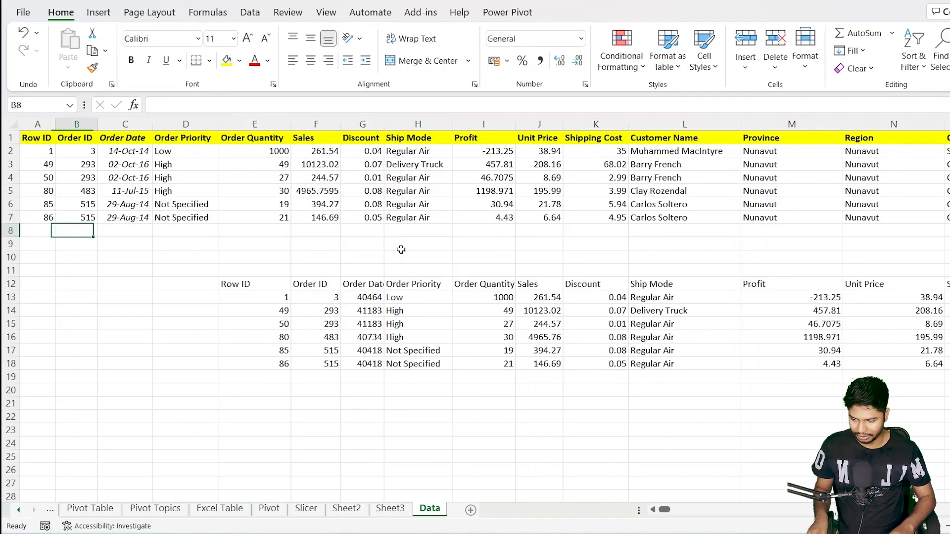
key(Right)
key(Down)
key(Down)
key(Down)
key(Down)
key(Left)
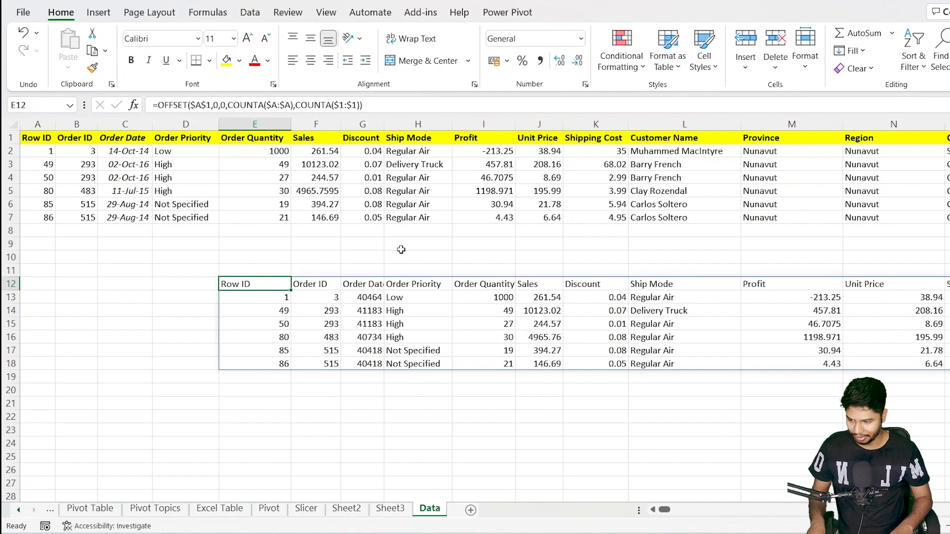
key(F2)
key(Tab)
key(Left)
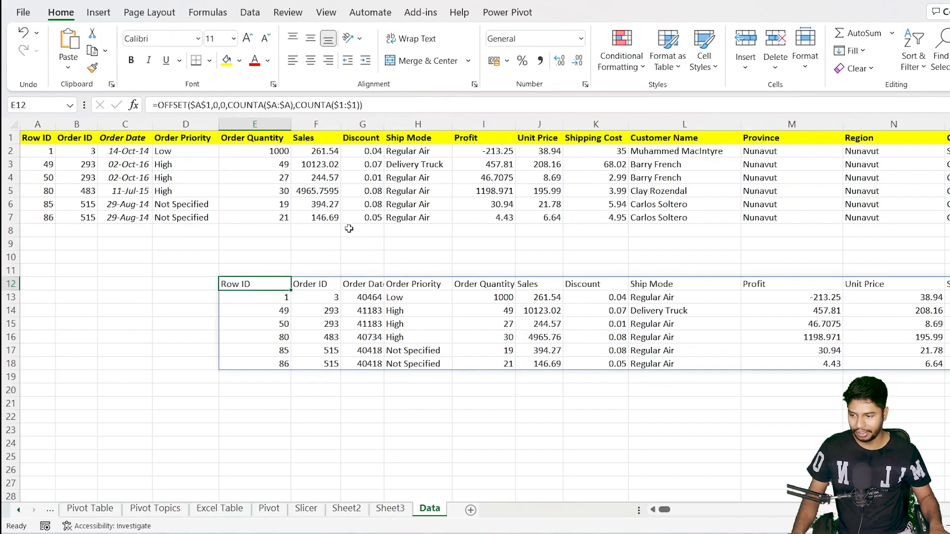
click(255, 18)
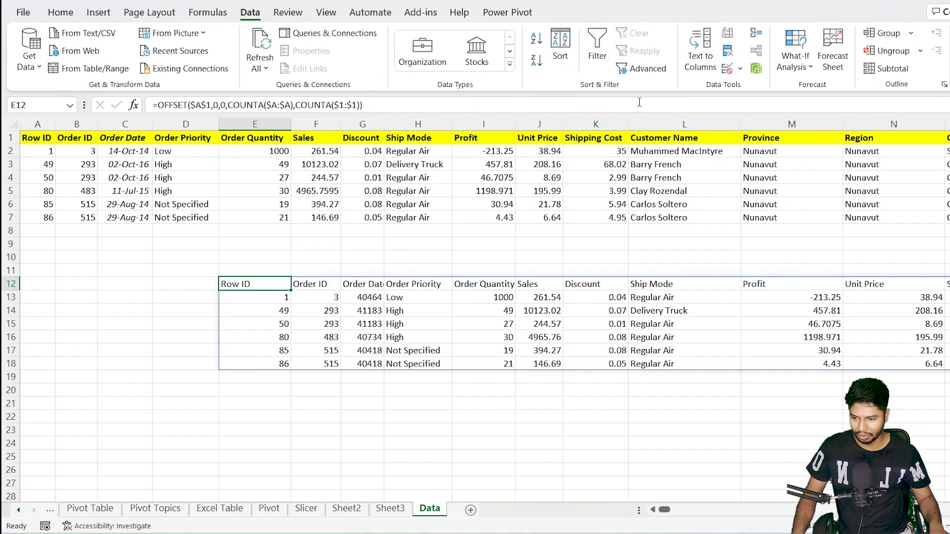
Define the workbook name SalesData referring to =OFFSET($A$1,0,0,COUNTA($A:$A),COUNTA($1:$1)) and check the range it covers
click(203, 15)
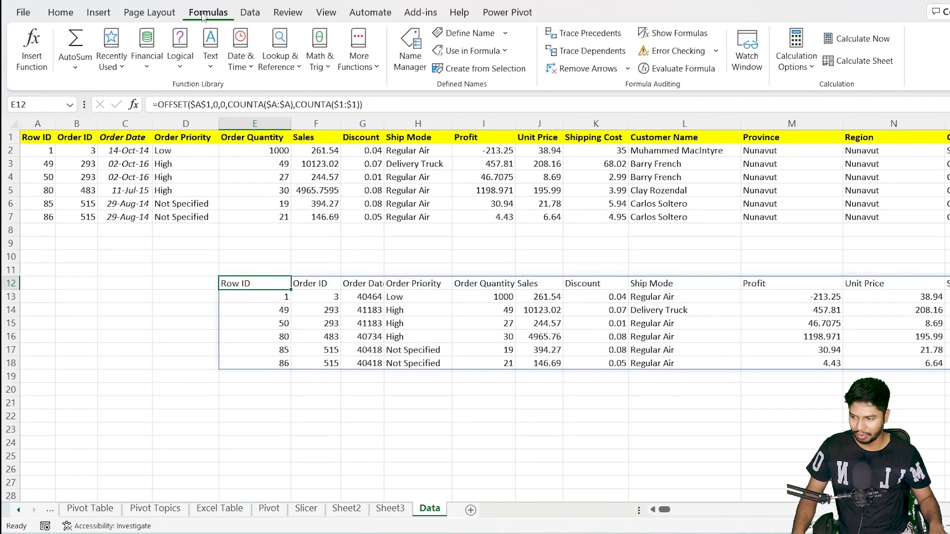
click(410, 50)
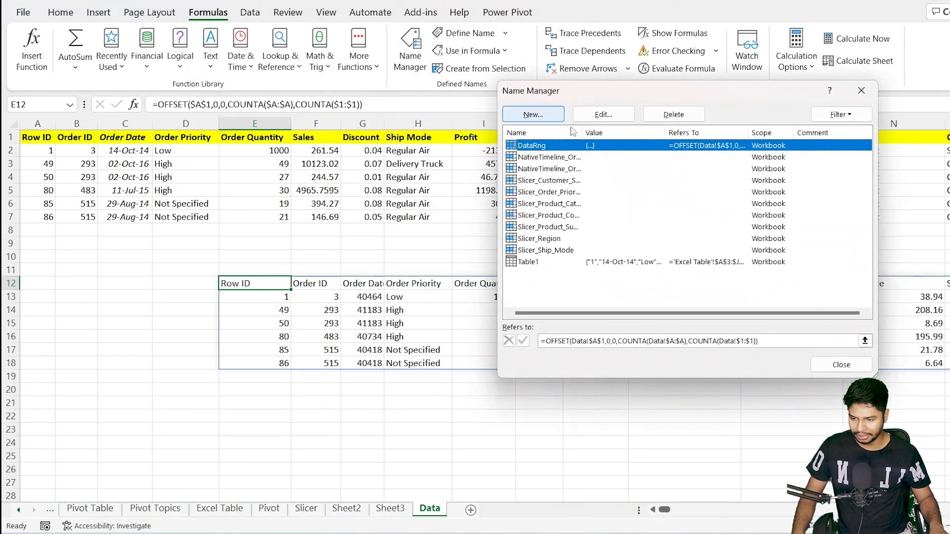
click(542, 117)
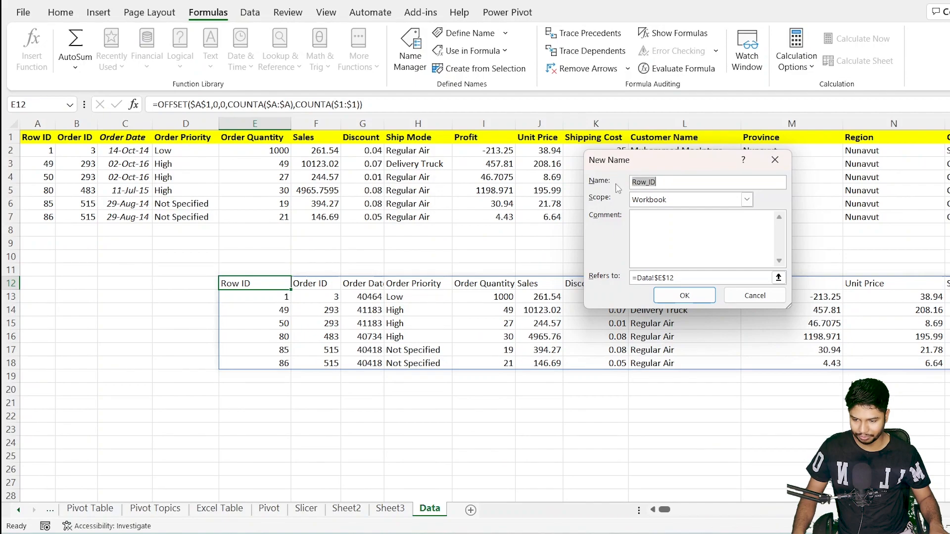
text(SalesData)
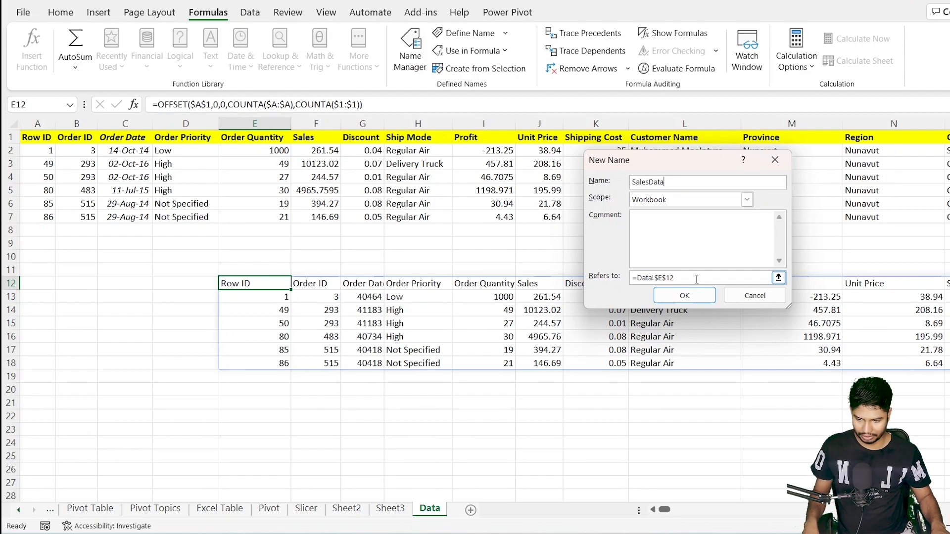
drag(678, 279, 591, 278)
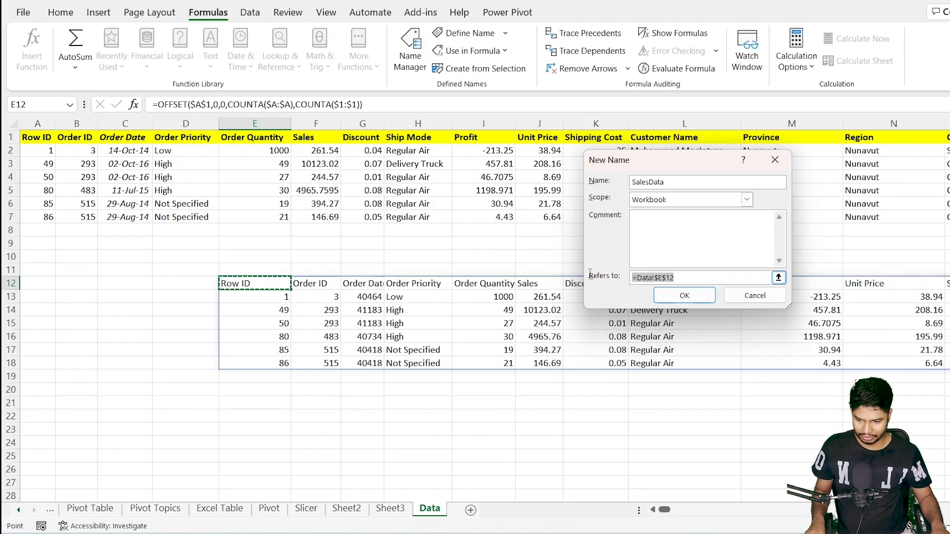
text(=OFFSET($A$1,0,0,COUNTA($A:$A),COUNTA($1:$1)))
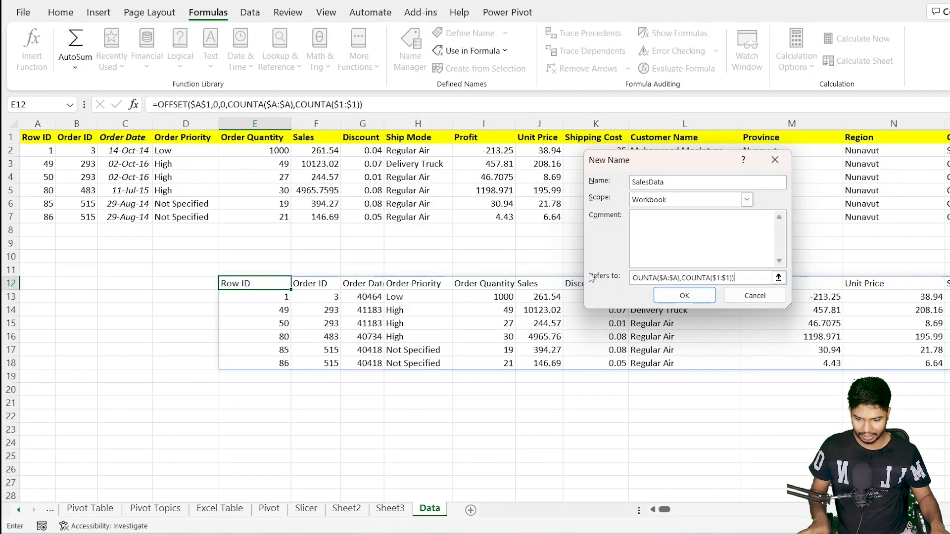
click(692, 299)
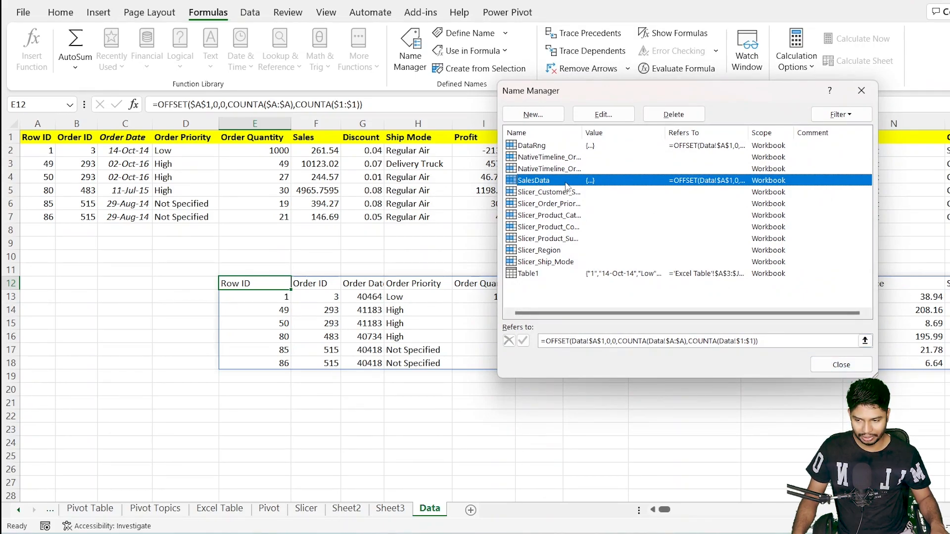
click(780, 341)
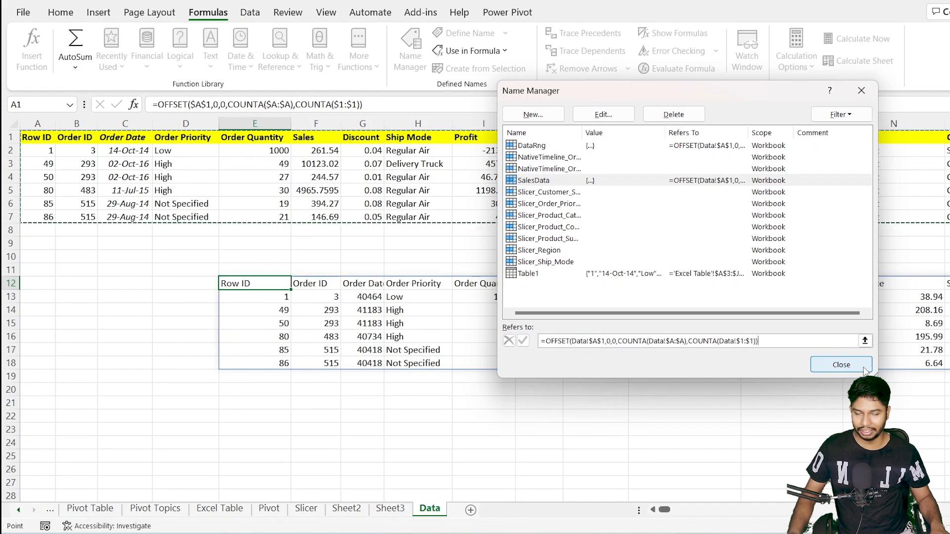
click(841, 364)
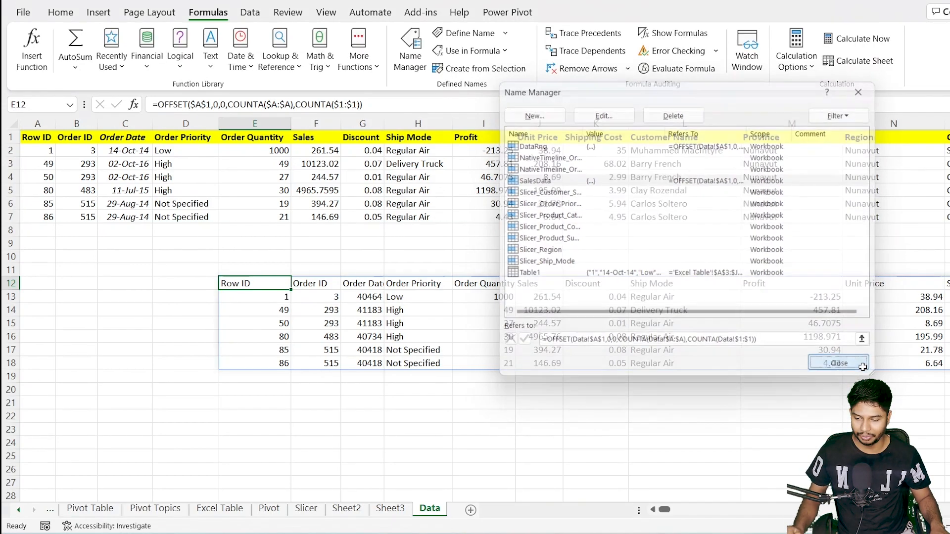
Delete the rows holding the OFFSET formula and its spilled output below the source data on the Data sheet
drag(10, 256, 2, 409)
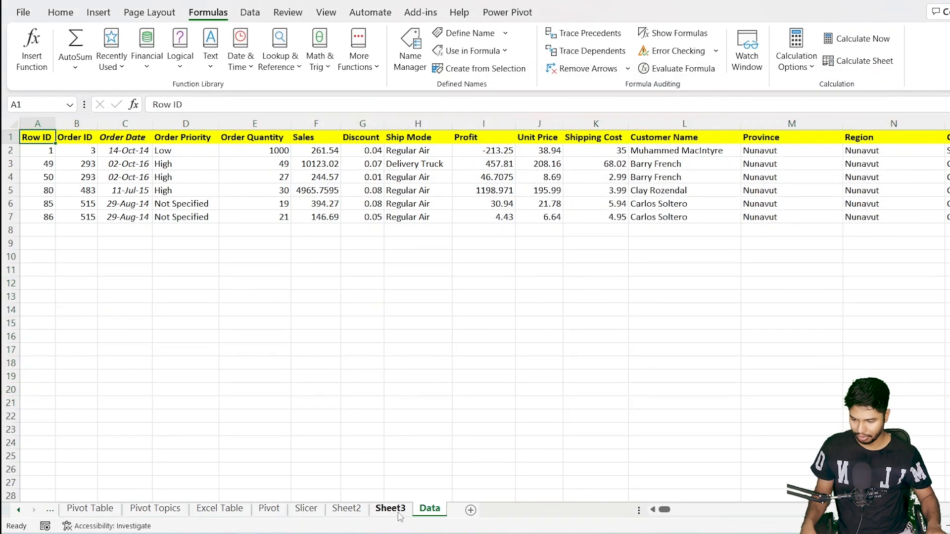
click(390, 509)
click(426, 510)
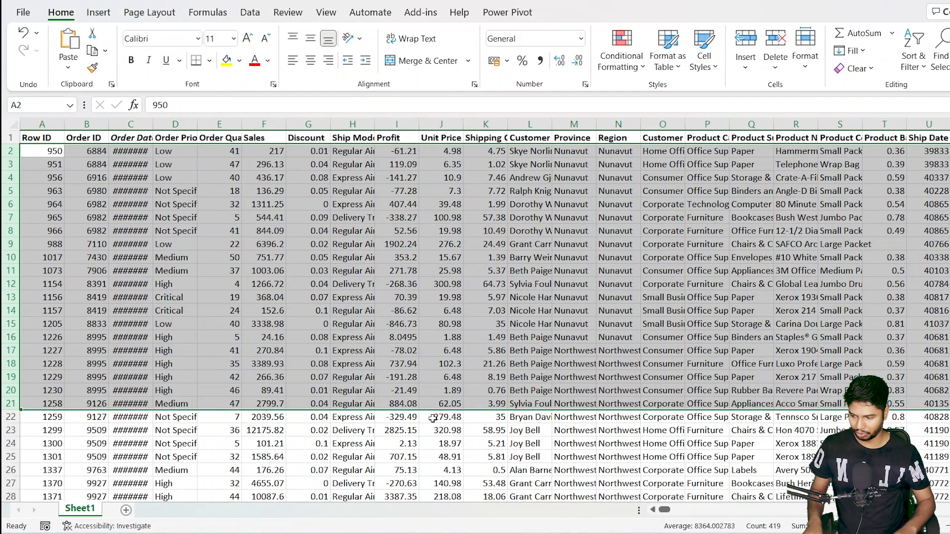
Copy the records in rows 2 to 21 of the other workbook and paste them below the Data sheet's records, starting at A8
key(ctrl+c)
key(alt+Tab)
key(Down)
key(Down)
key(ctrl+Down)
key(Down)
key(ctrl+v)
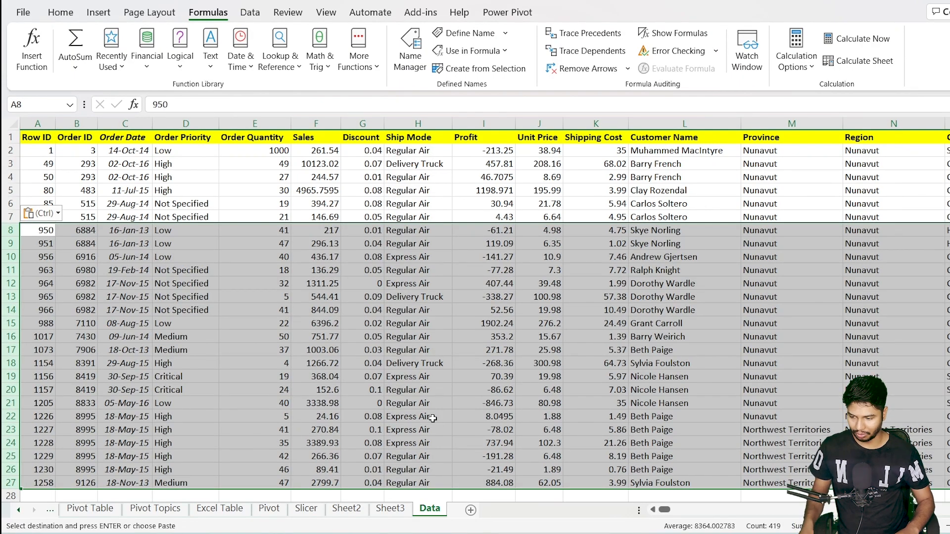
key(ctrl+Down)
scroll(433, 419, down, 4)
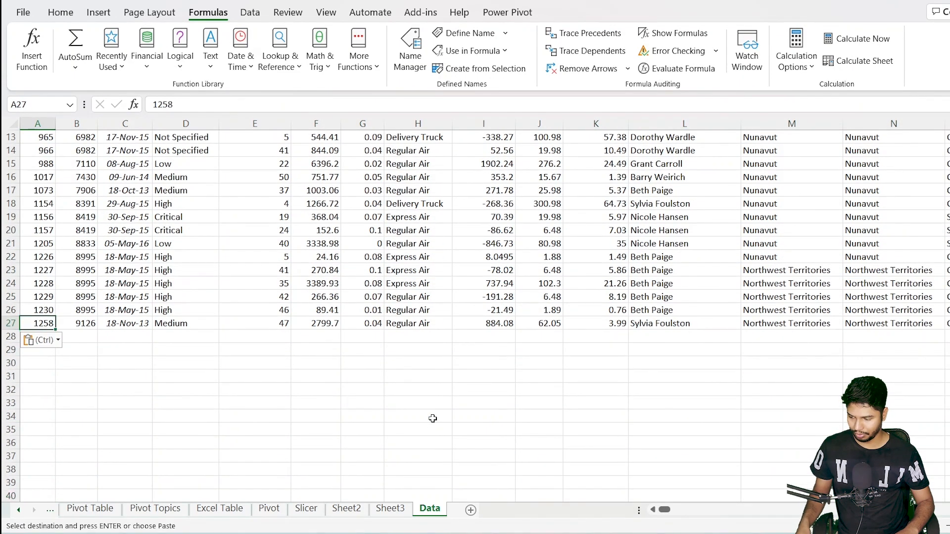
key(ctrl+Up)
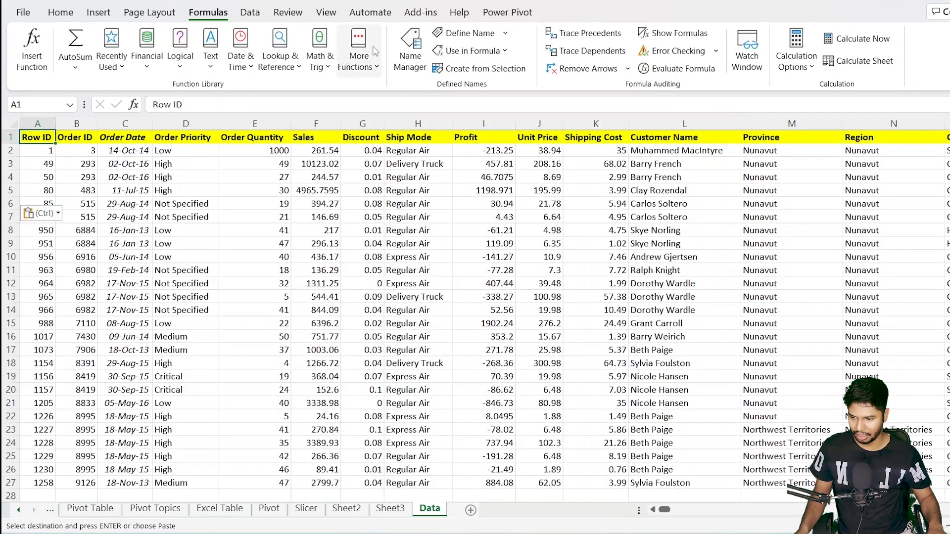
Examine the range that the name SalesData covers on the Data sheet, including the newly pasted rows
click(410, 50)
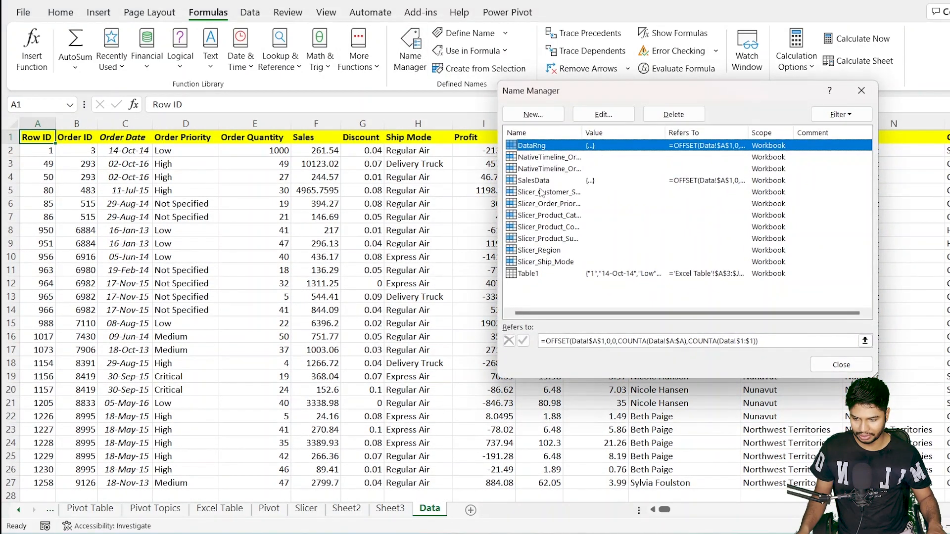
click(545, 181)
click(810, 342)
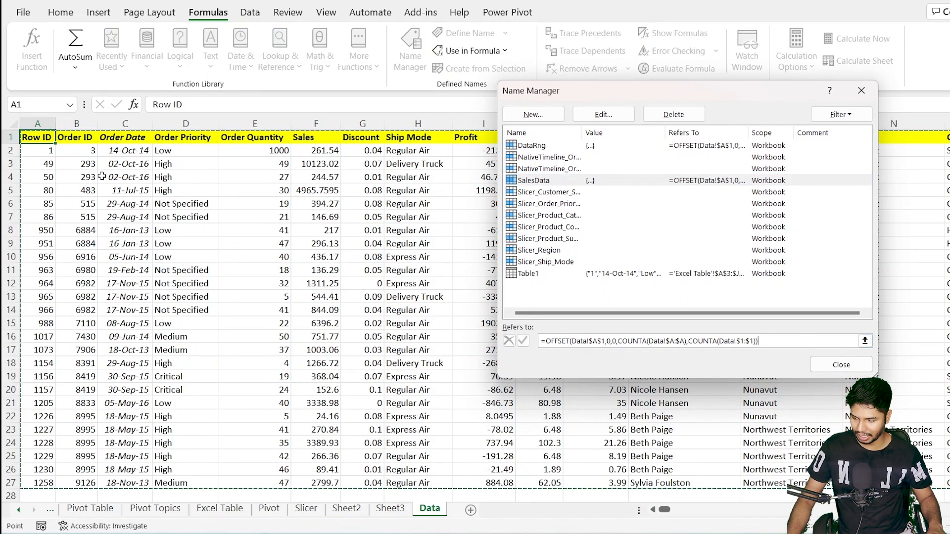
scroll(102, 176, down, 1)
scroll(115, 306, up, 1)
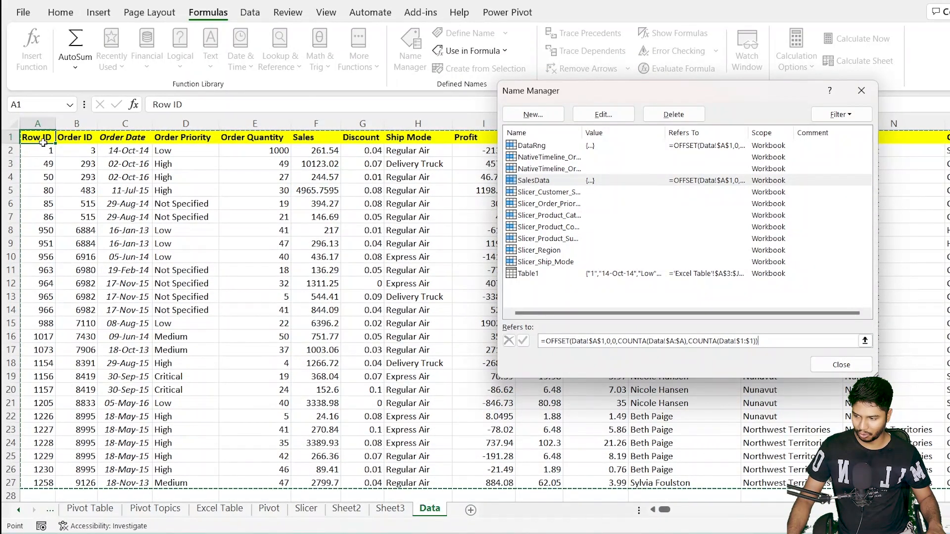
scroll(70, 239, down, 3)
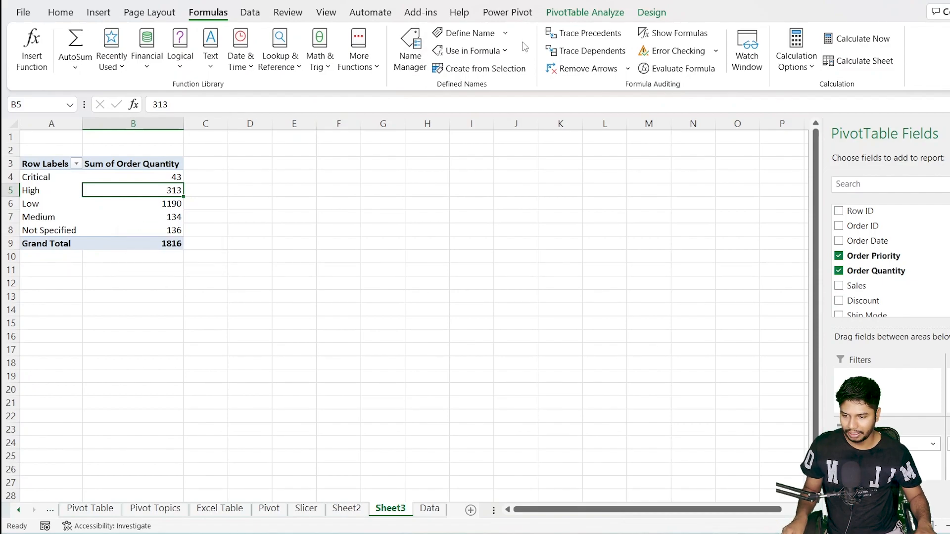
Change the data source of the pivot table on Sheet3 to the named range SalesData and refresh it
click(260, 14)
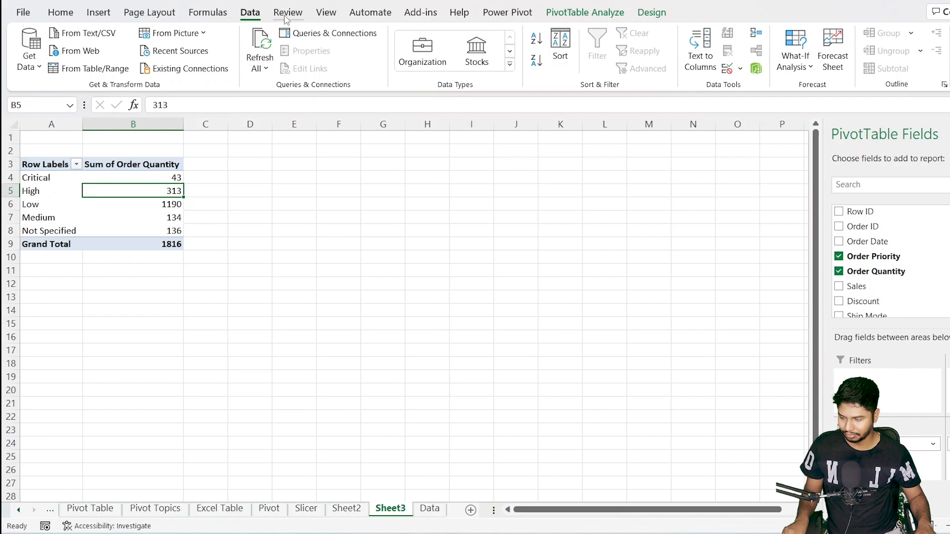
click(578, 13)
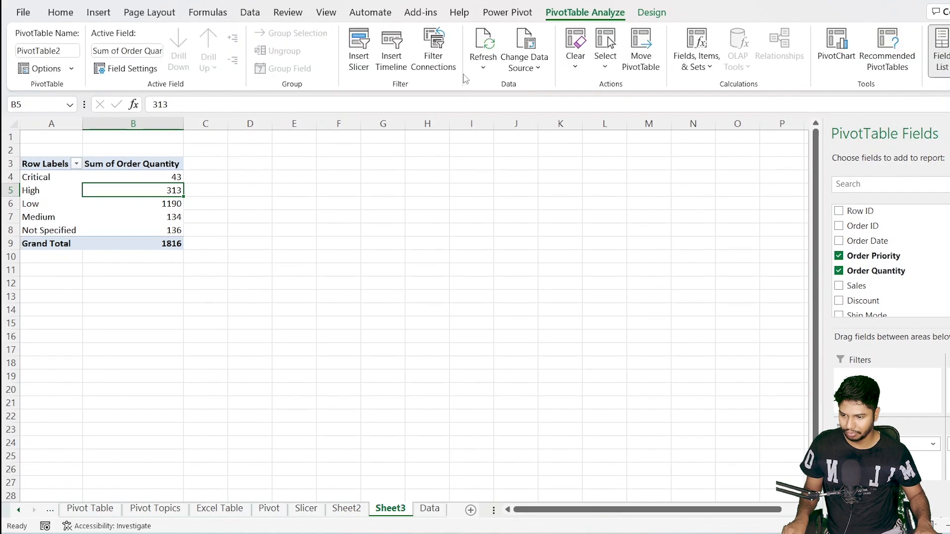
click(530, 70)
click(554, 90)
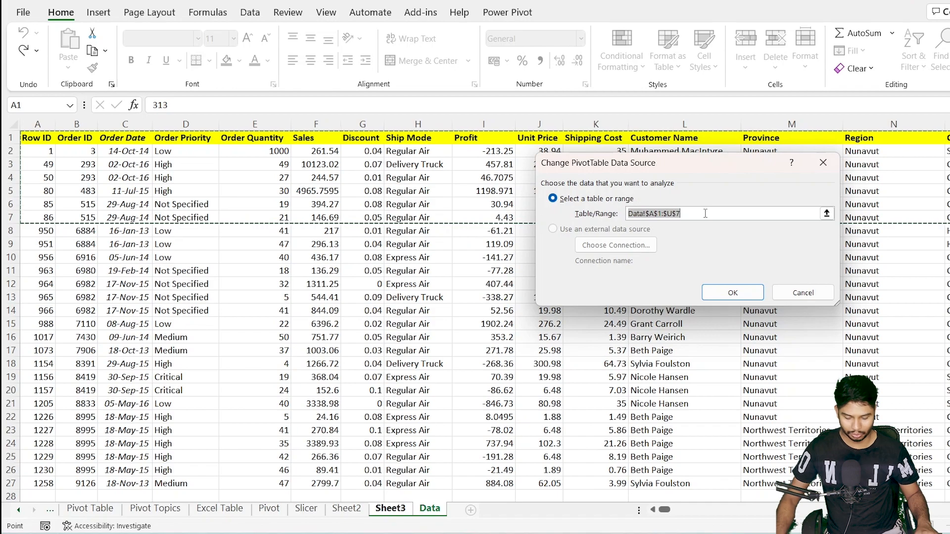
key(BackSpace)
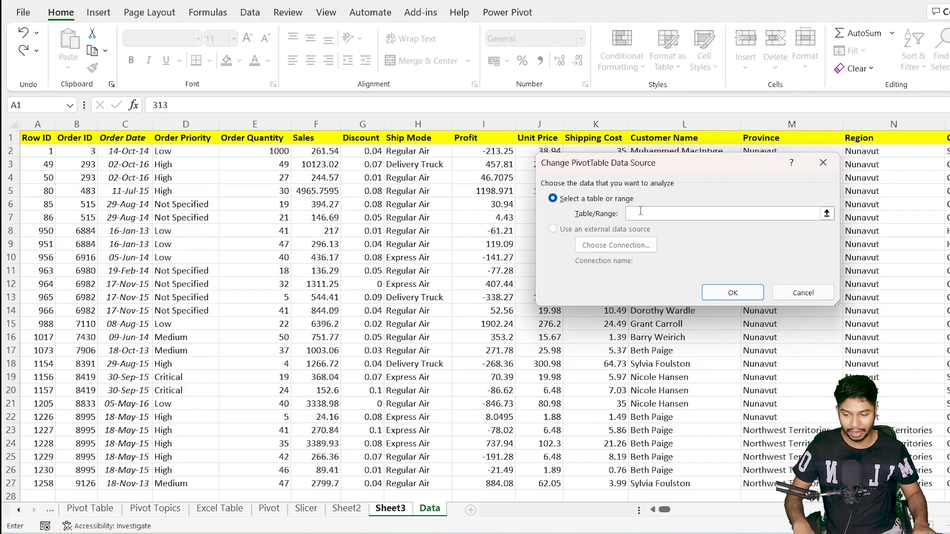
key(F3)
drag(656, 179, 417, 142)
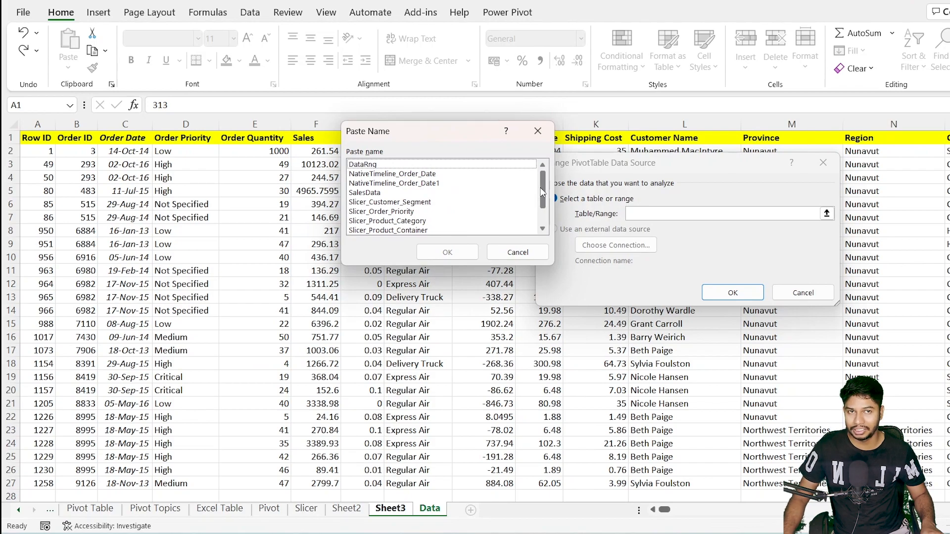
mouse_move(543, 186)
mouse_down()
mouse_move(542, 215)
mouse_move(545, 169)
mouse_up()
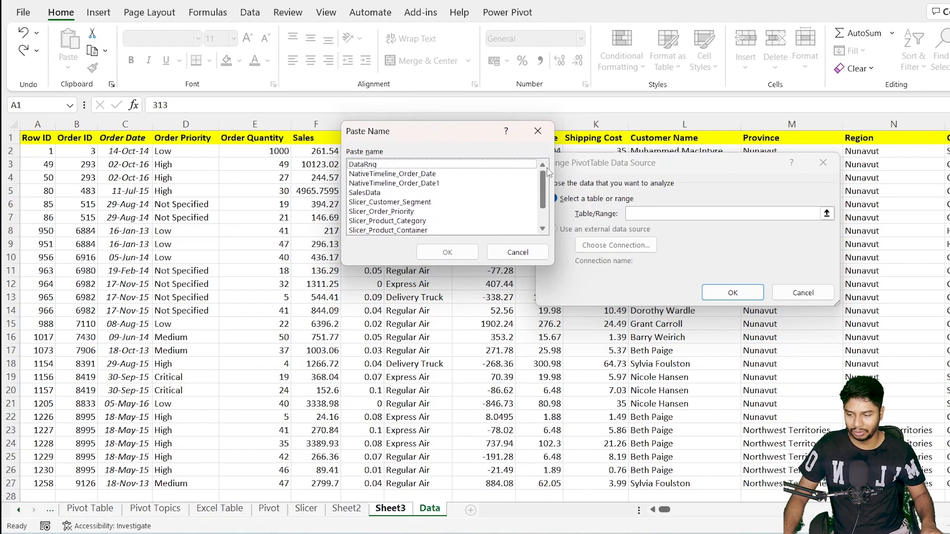
click(405, 194)
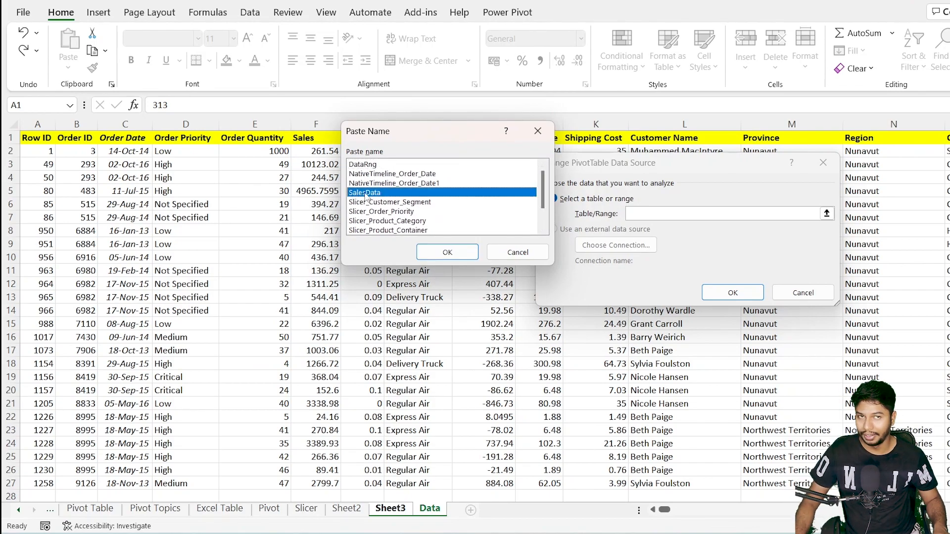
click(447, 252)
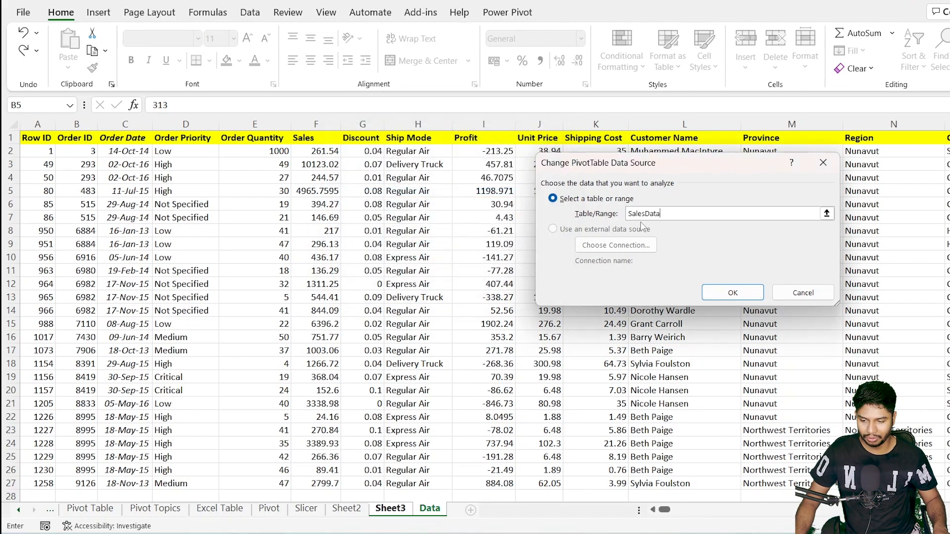
click(731, 294)
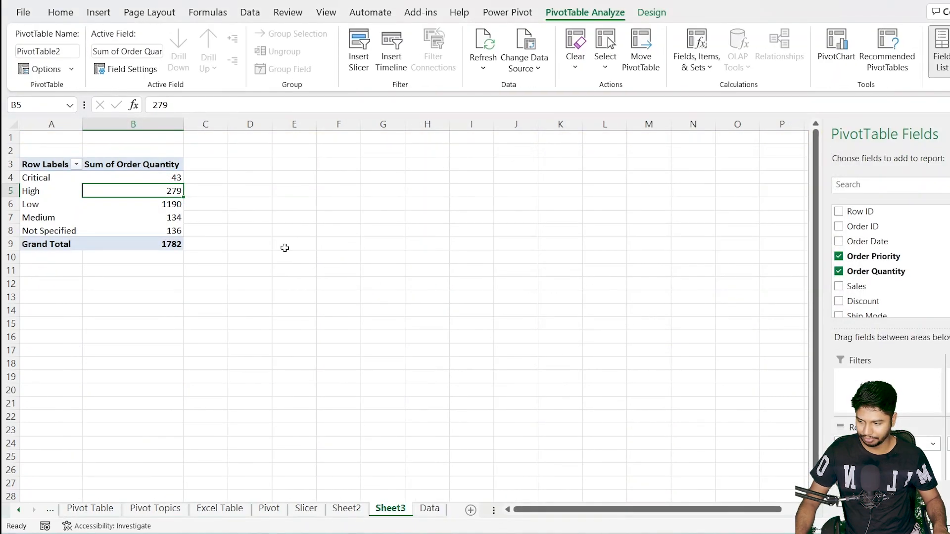
right_click(144, 212)
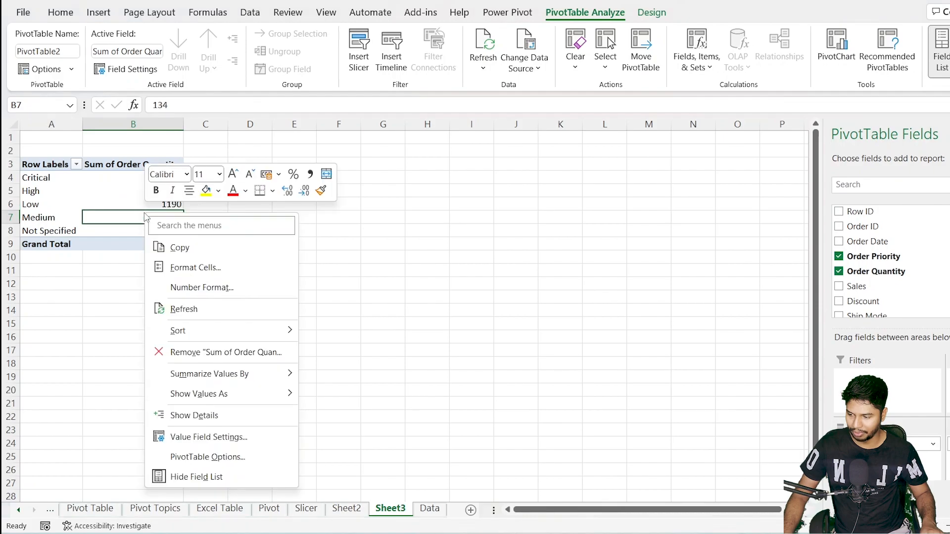
click(200, 307)
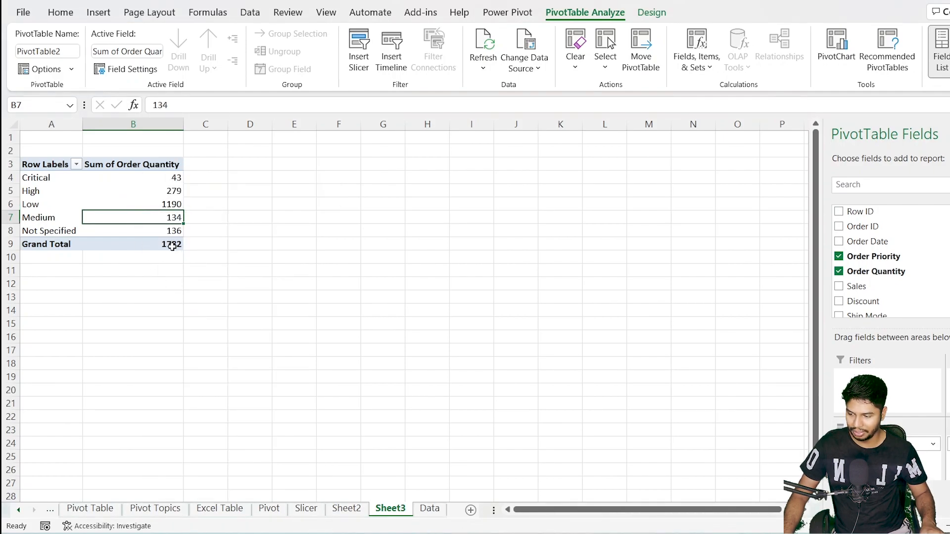
Select all Order Quantity values on the Data sheet, from E2 to E27, to check them against the pivot table
click(430, 508)
click(284, 246)
key(ctrl+Up)
key(Down)
key(ctrl+shift+Down)
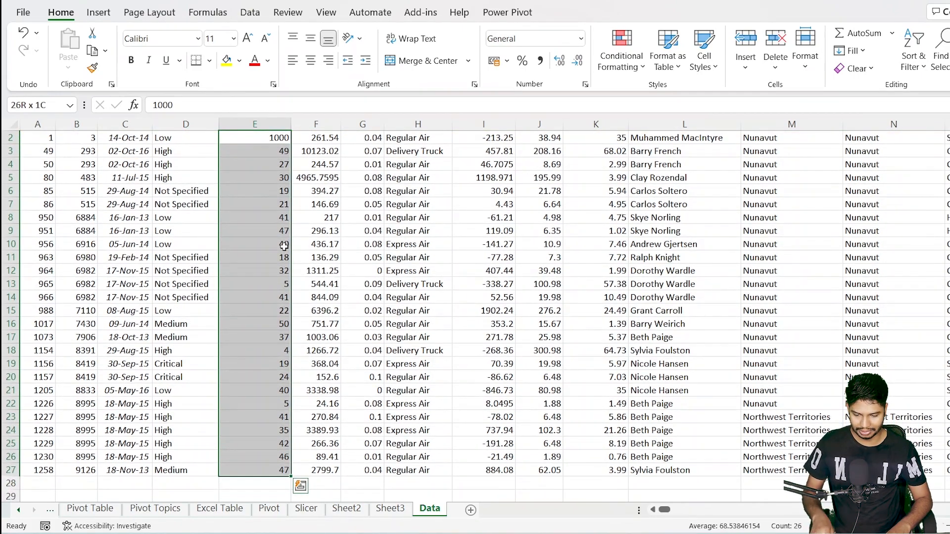
Delete the pasted records from row 8 down to the last row of the Data sheet and return to A1
key(ctrl+Up)
key(Down)
key(ctrl+Left)
key(Right)
key(Right)
key(Right)
key(Right)
key(Left)
key(Left)
key(Left)
key(Left)
key(Down)
key(Down)
key(Down)
key(Down)
key(Down)
key(Down)
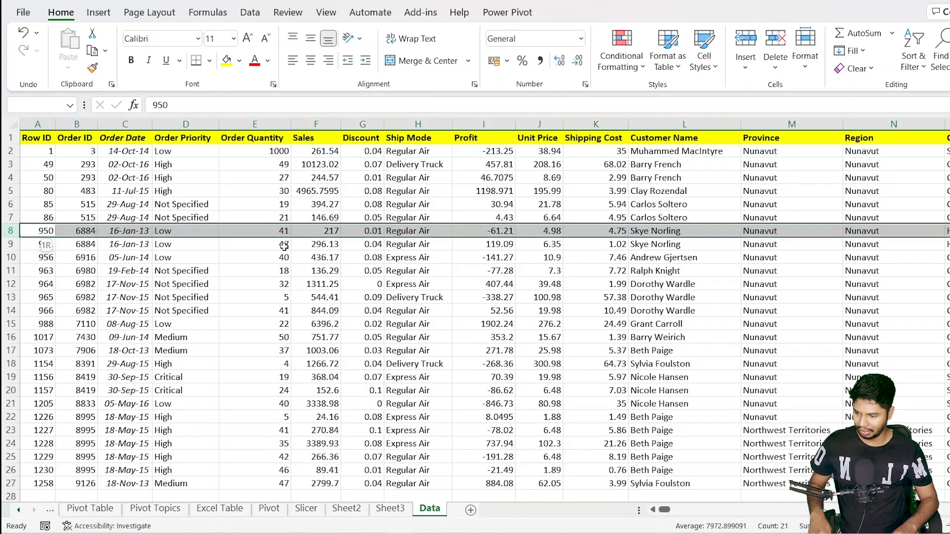
key(shift+space)
key(ctrl+shift+Down)
key(ctrl+minus)
key(ctrl+Home)
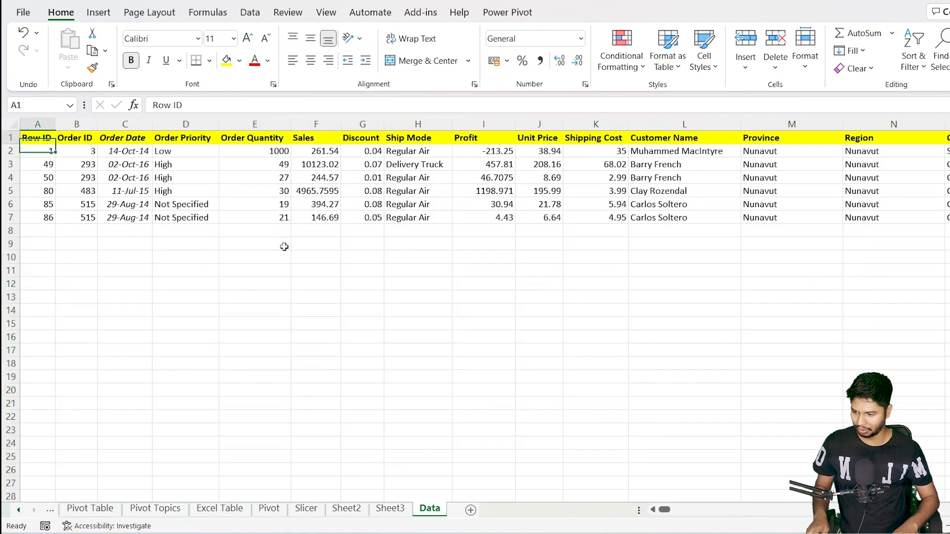
Refresh the pivot table on Sheet3 to reflect the shortened source data
click(391, 509)
click(162, 204)
right_click(161, 194)
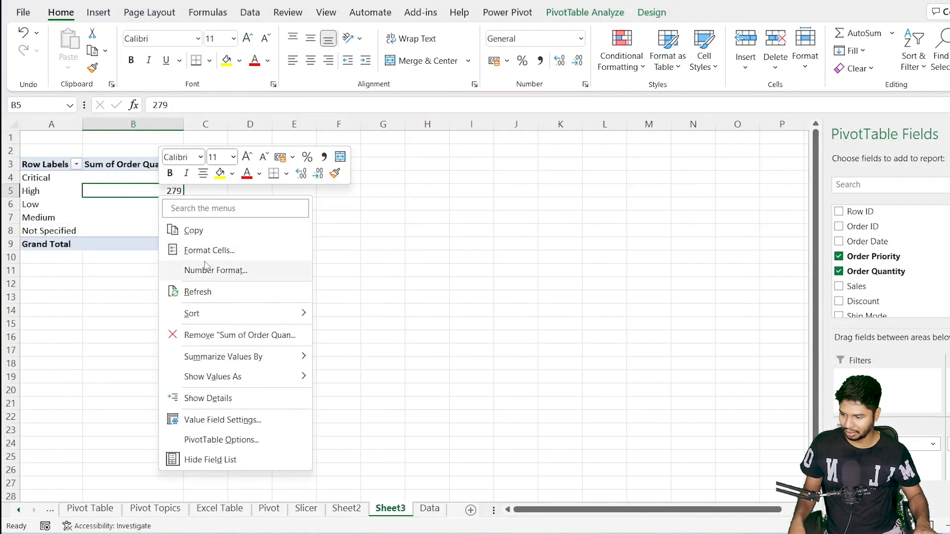
click(205, 293)
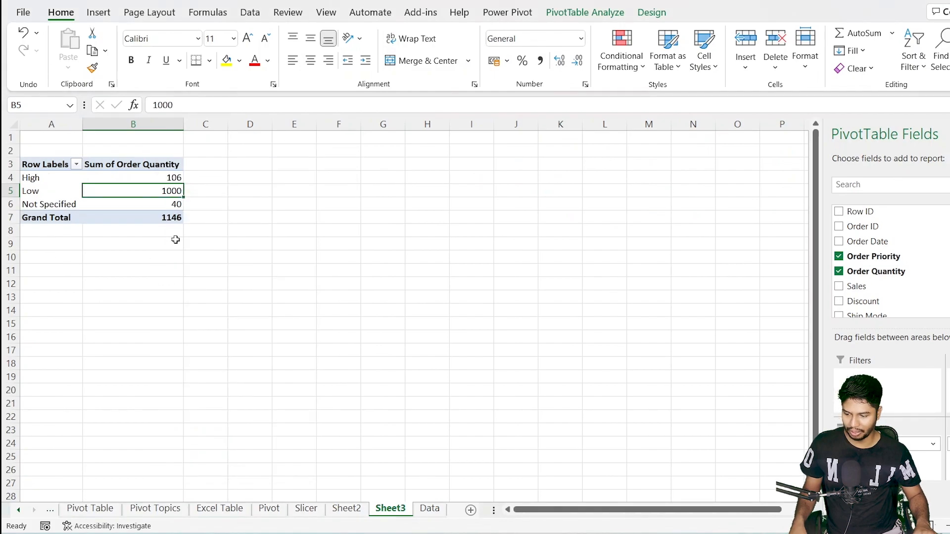
Choose A8 on the Data sheet as destination, then switch to the other workbook and copy all Sheet1 records from row 2 to the last row
click(430, 509)
click(40, 233)
key(alt+Tab)
key(Down)
key(Up)
key(ctrl+shift+Right)
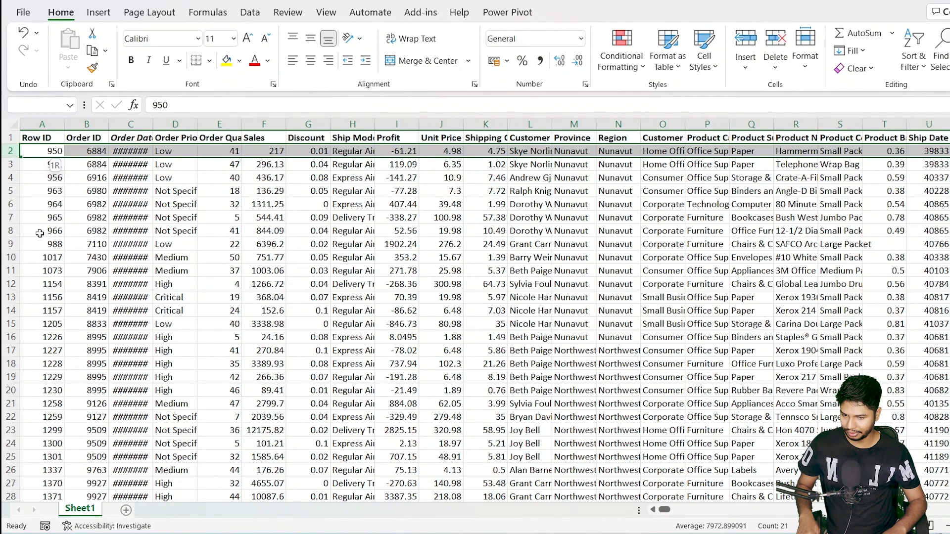
key(ctrl+shift+Down)
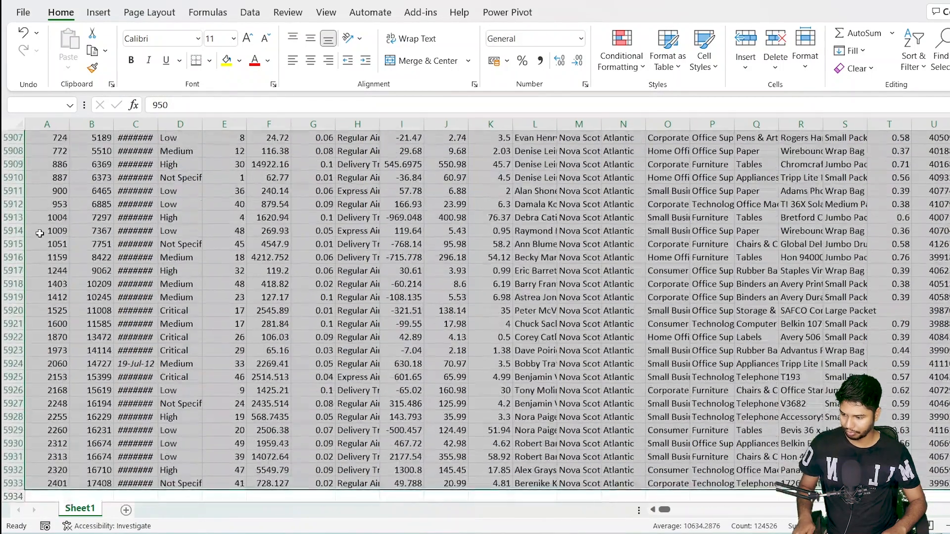
key(ctrl+q)
key(Escape)
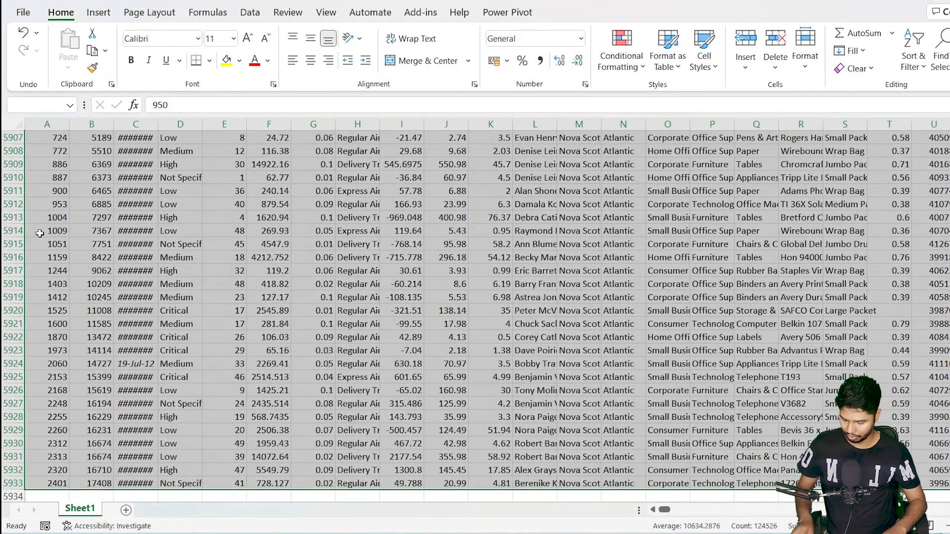
key(ctrl+c)
Return to the pivot workbook, paste the copied records from A8 of the Data sheet, and go back to A1
key(alt+Tab)
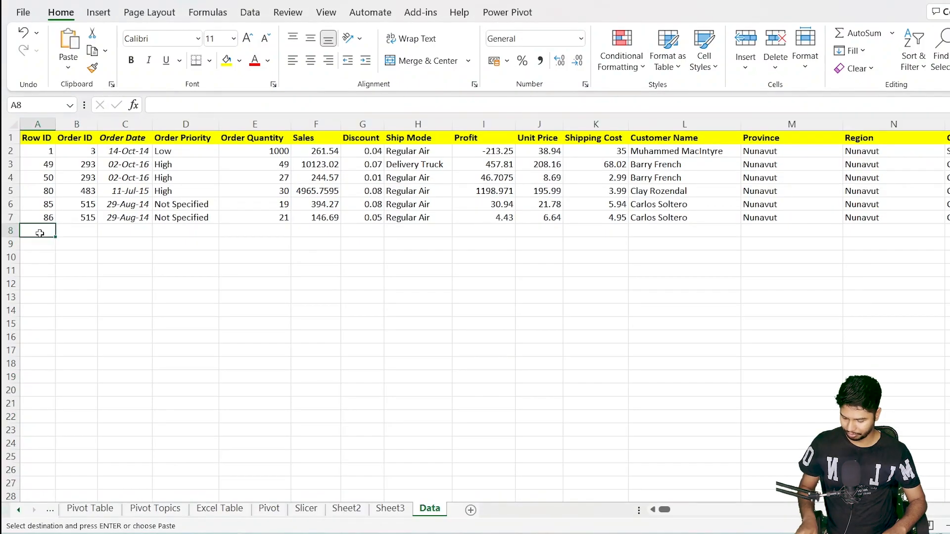
key(ctrl+v)
key(ctrl+Home)
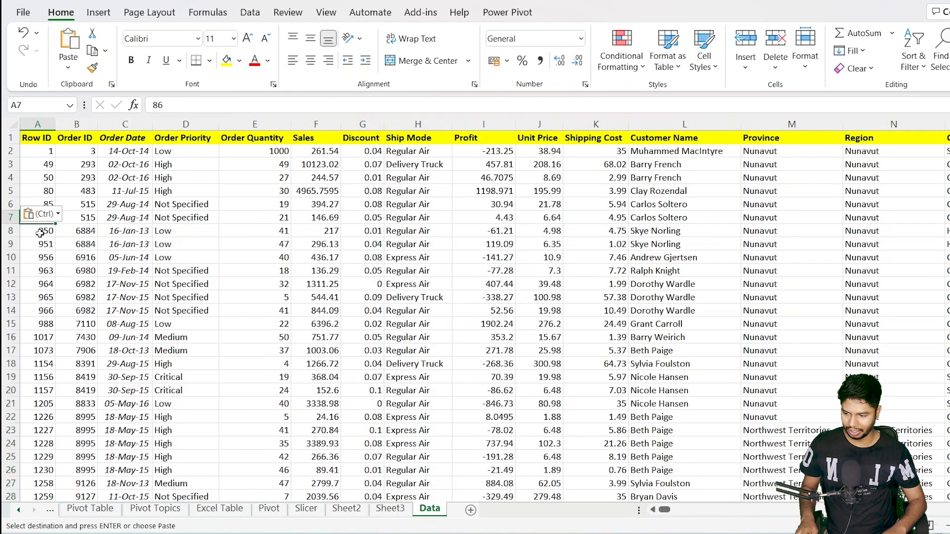
Refresh the pivot table on Sheet3 to include the pasted records and check it against the Data sheet
click(391, 509)
right_click(168, 208)
click(213, 306)
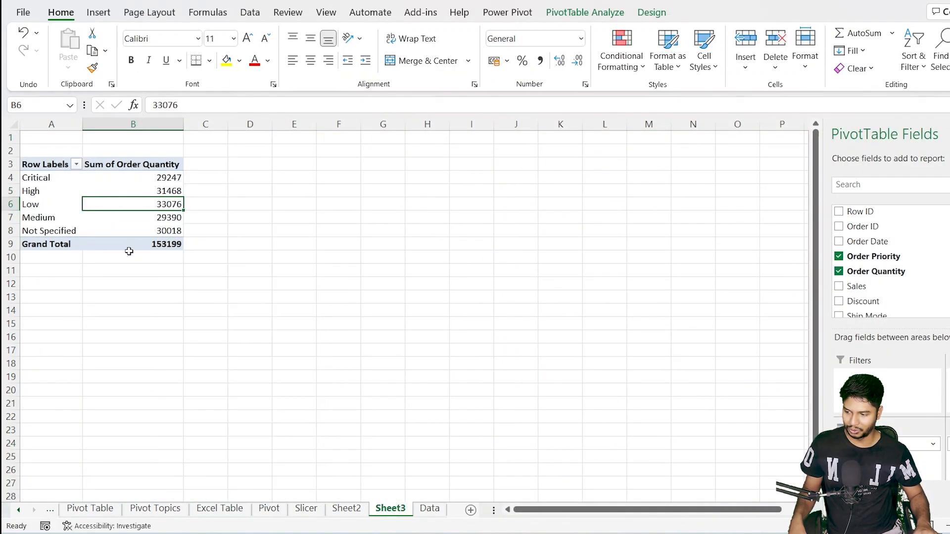
click(429, 509)
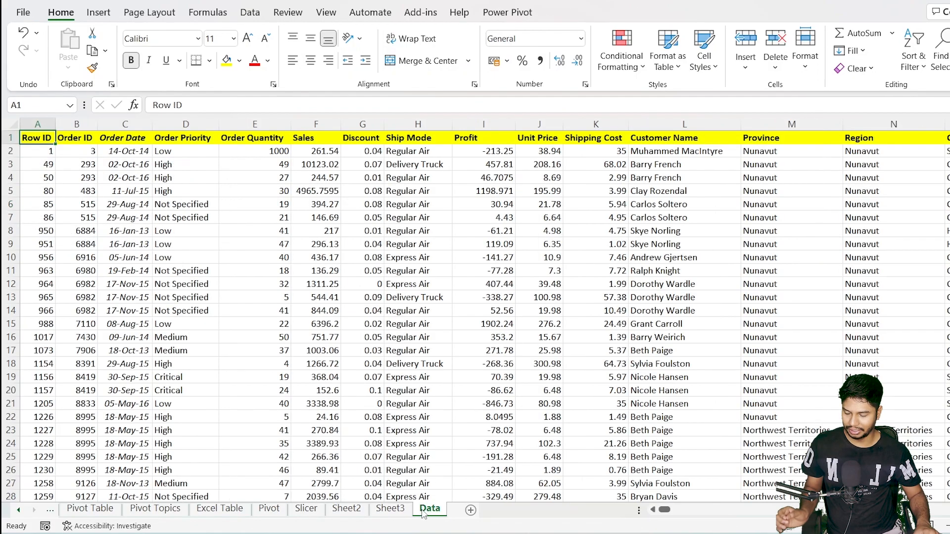
click(405, 510)
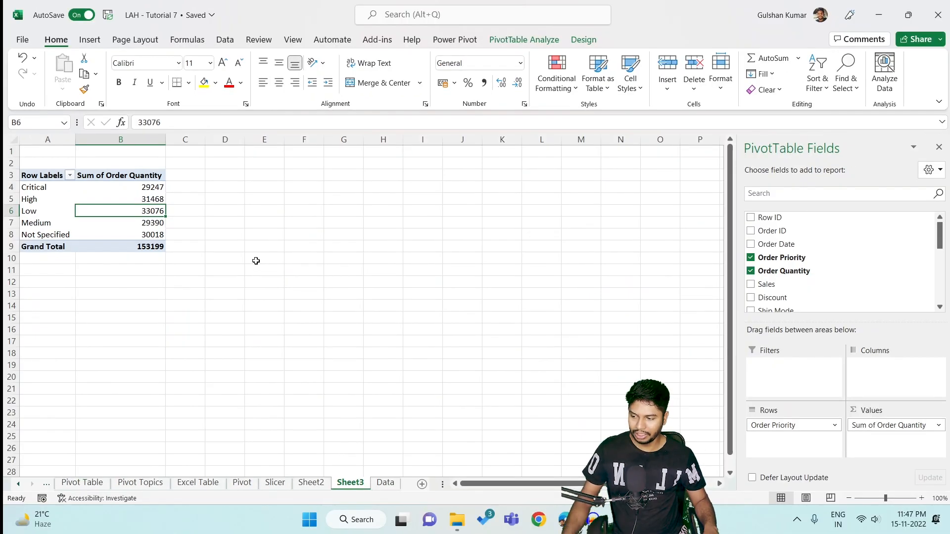
Show the pivot table's Sum of Order Quantity values as % of Grand Total
click(225, 227)
click(133, 219)
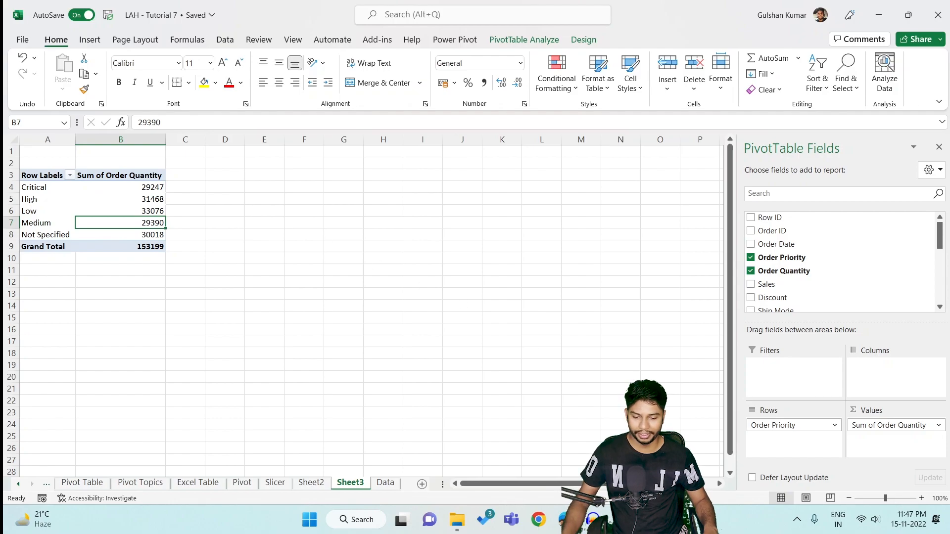
click(939, 426)
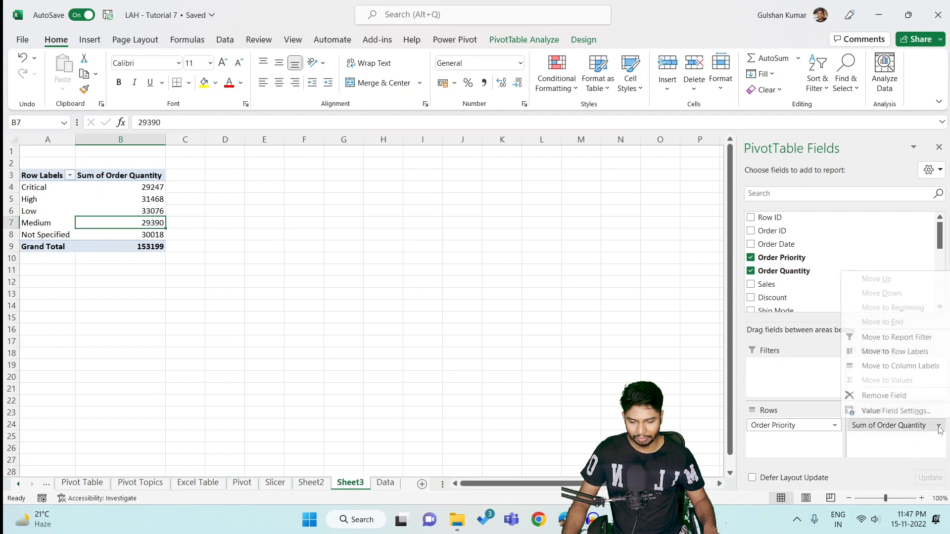
click(884, 418)
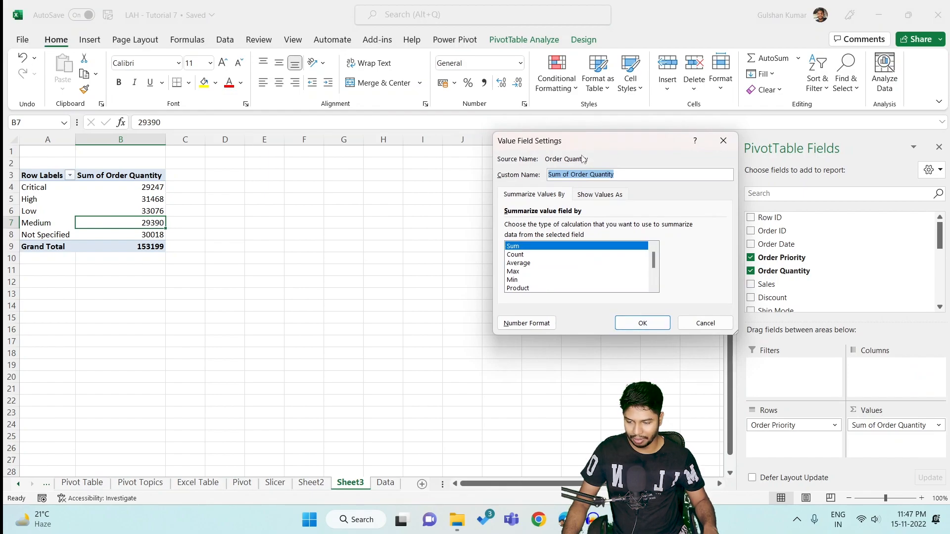
drag(594, 143, 402, 82)
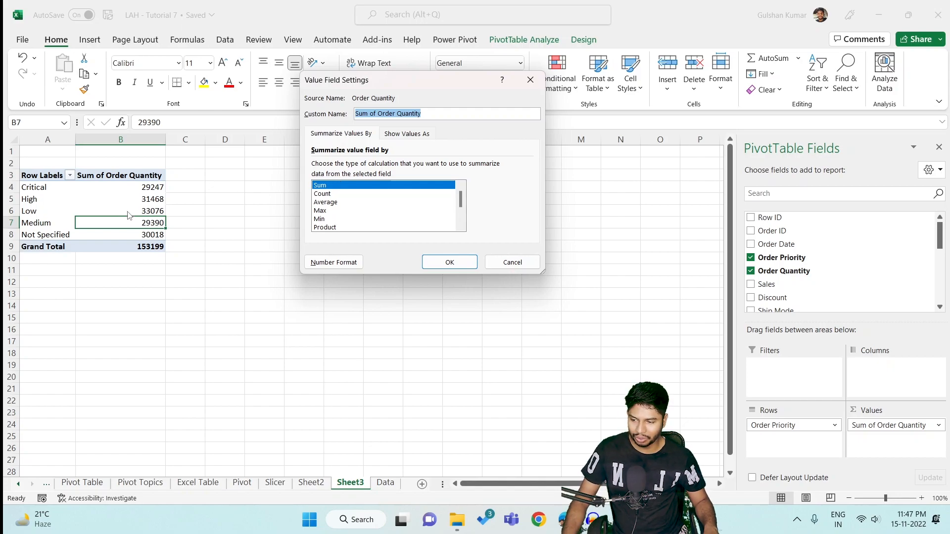
click(400, 135)
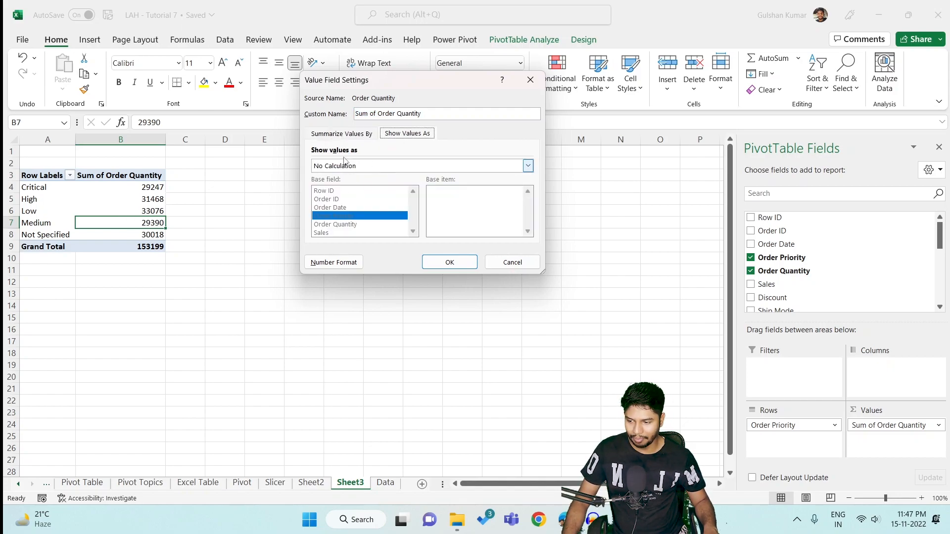
click(353, 166)
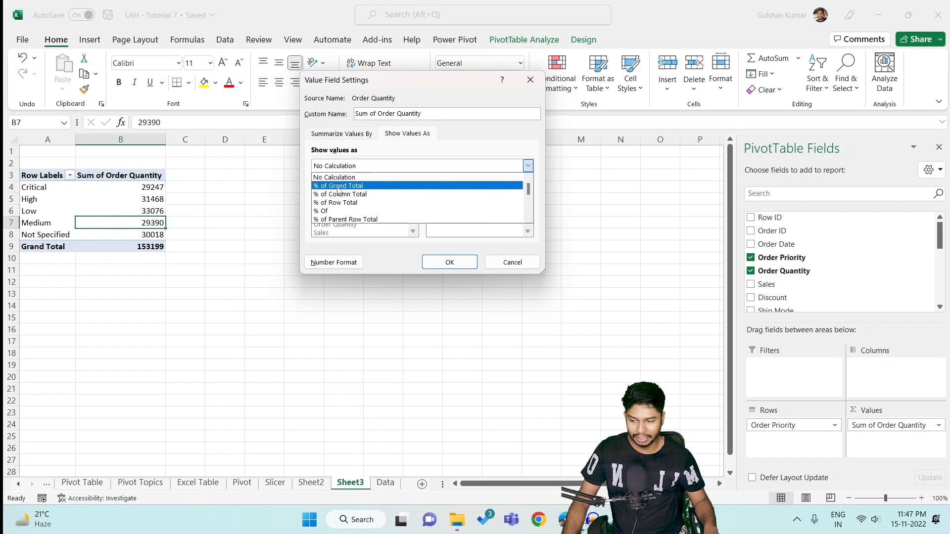
click(339, 186)
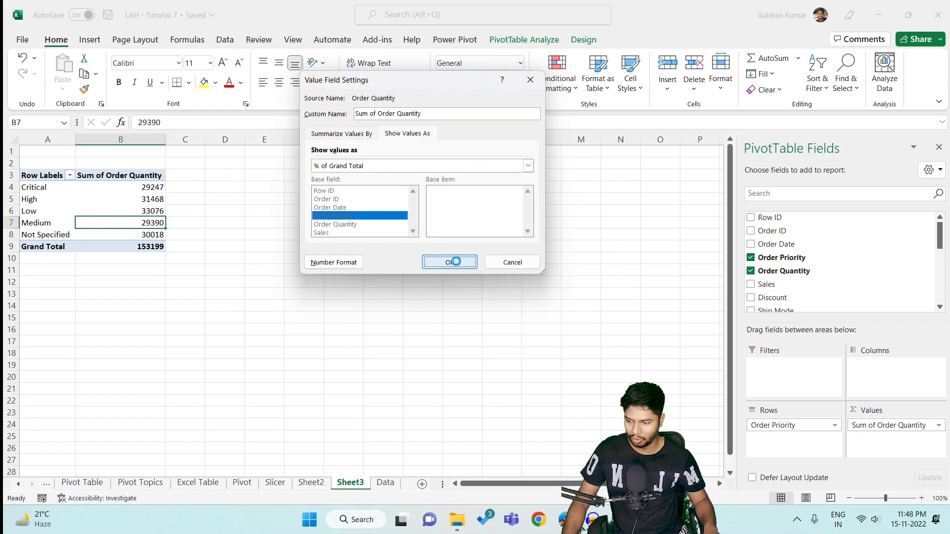
click(450, 262)
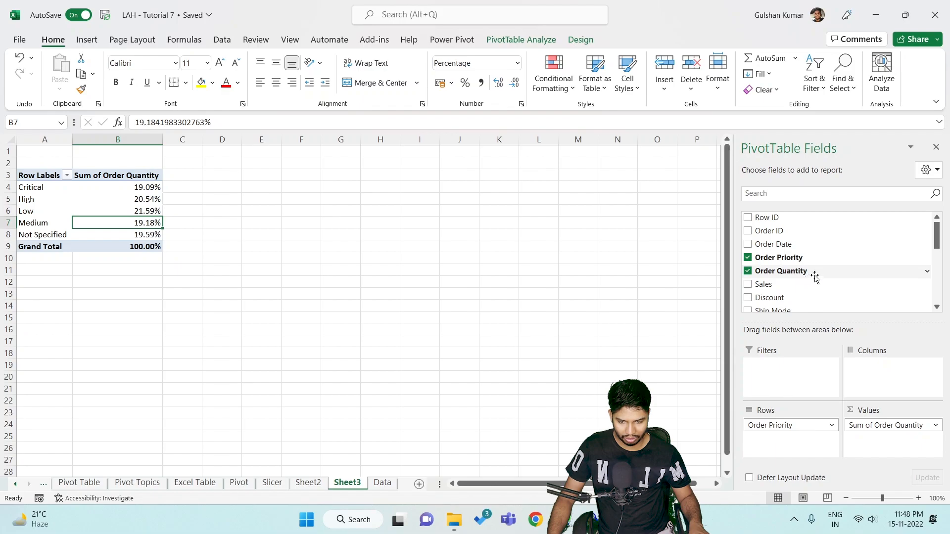
Add Order Quantity to the pivot values a second time and rename the percentage field to Order Quantity %
drag(795, 276, 909, 443)
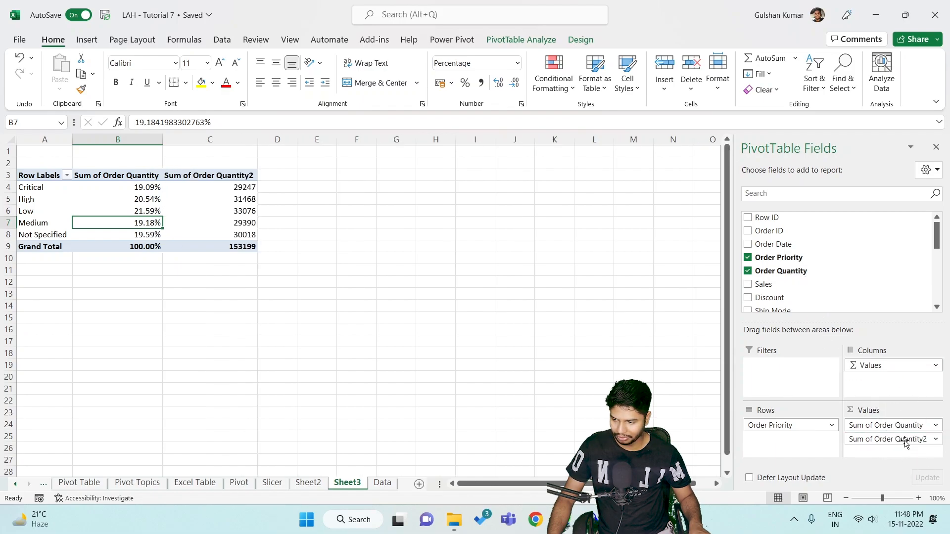
double_click(137, 174)
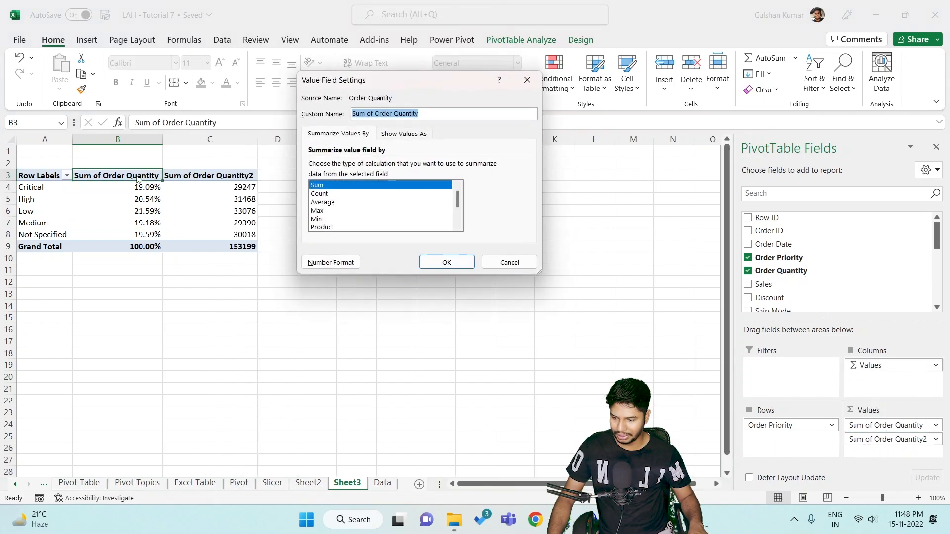
click(426, 119)
key(ctrl+shift+Left)
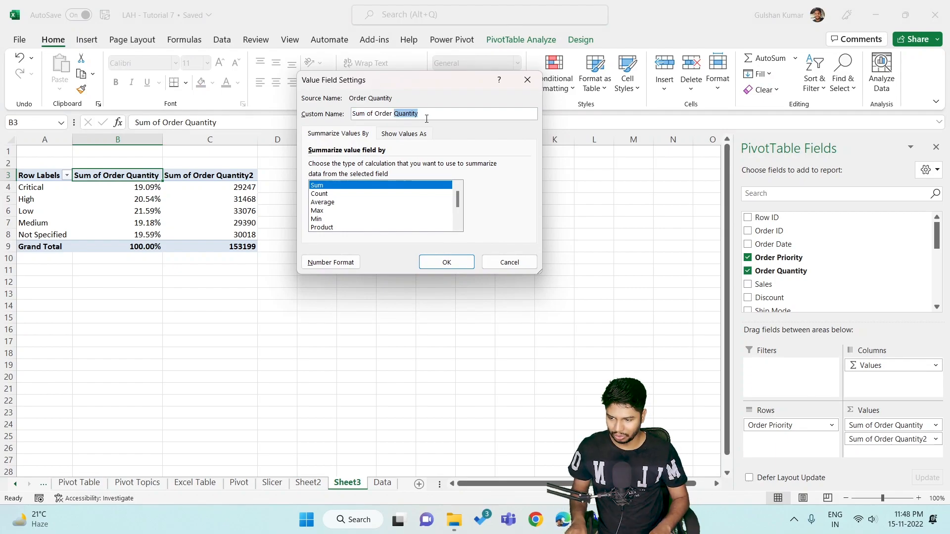
key(Left)
key(shift+Home)
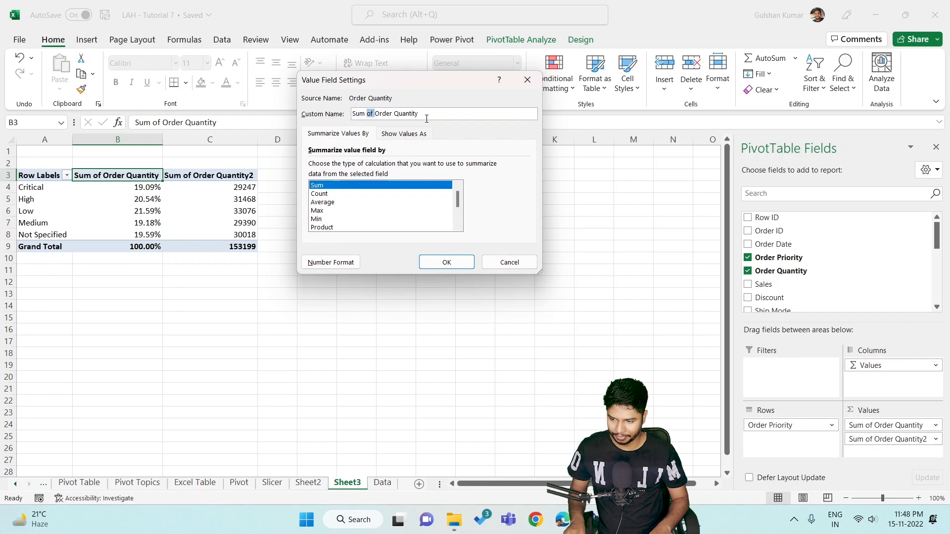
key(BackSpace)
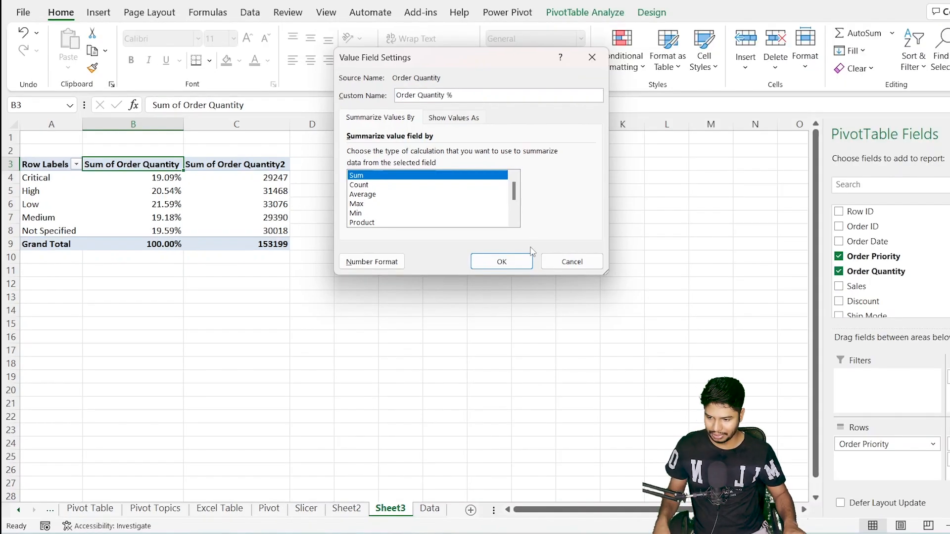
click(512, 262)
Rename the second value field, Sum of Order Quantity2, to Total Qty
double_click(250, 165)
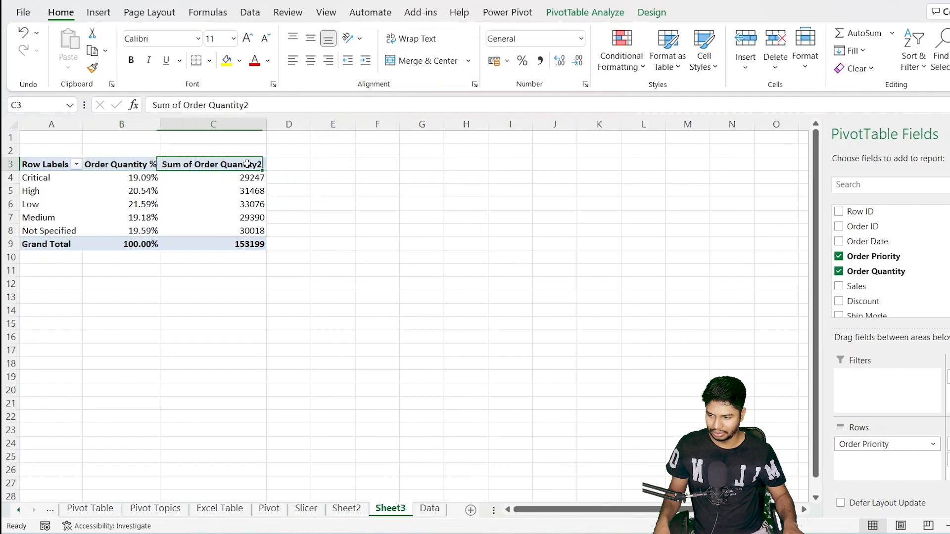
text(Total Qty)
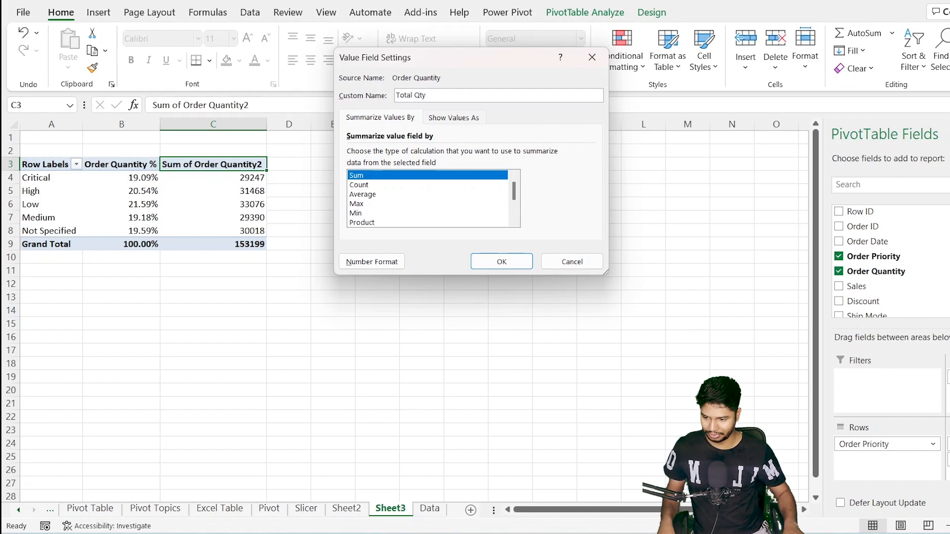
click(495, 261)
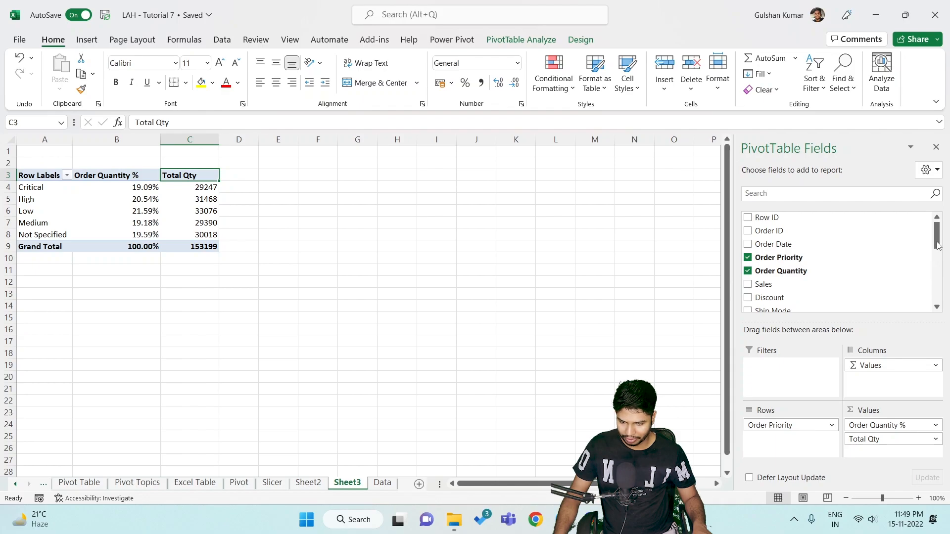
Add Ship Mode to the pivot rows beneath Order Priority
scroll(880, 263, down, 2)
drag(792, 285, 792, 443)
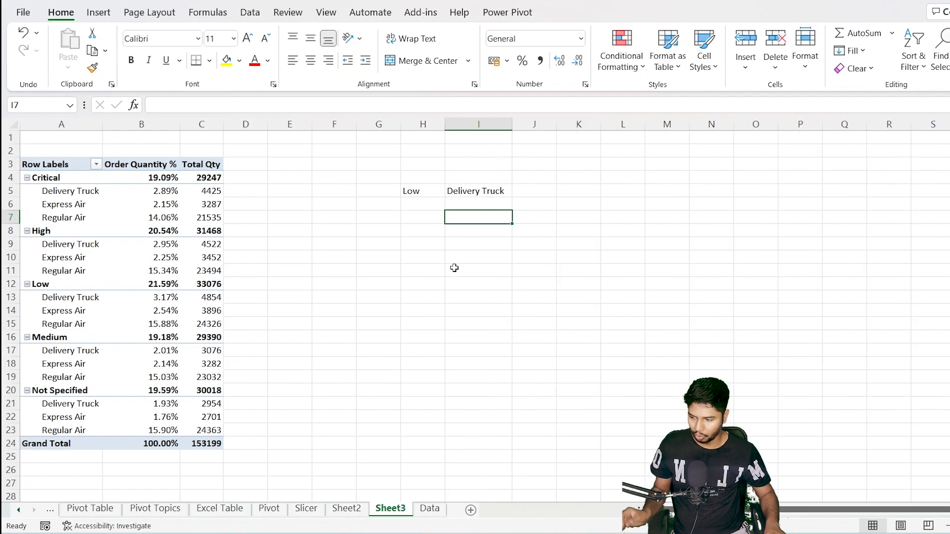
Compare the Low and Delivery Truck labels in H5:I5 with the matching group and row in the pivot table
click(412, 269)
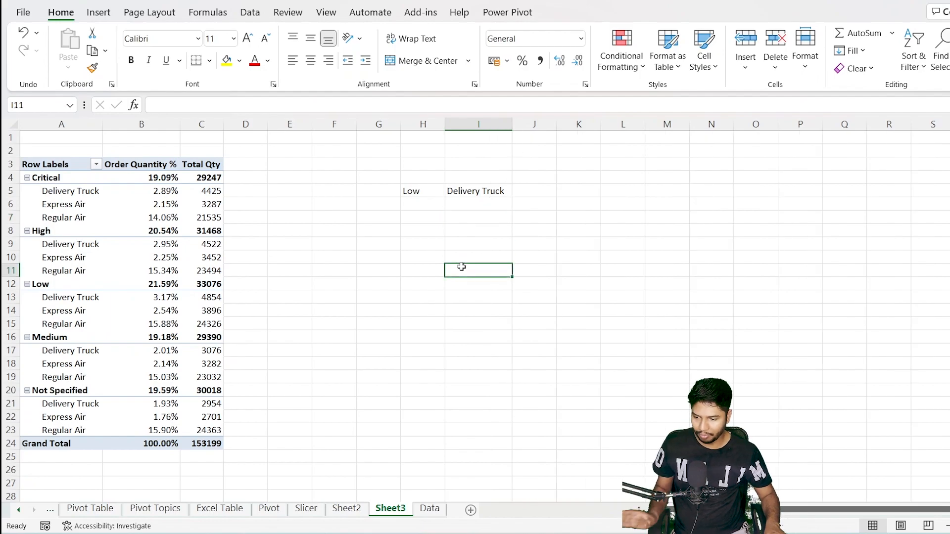
drag(418, 188, 471, 191)
click(533, 191)
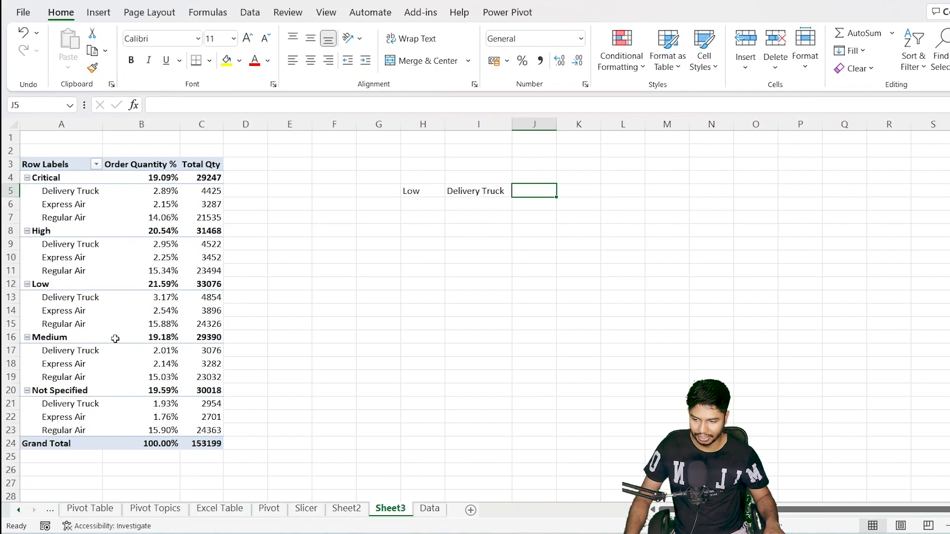
click(425, 194)
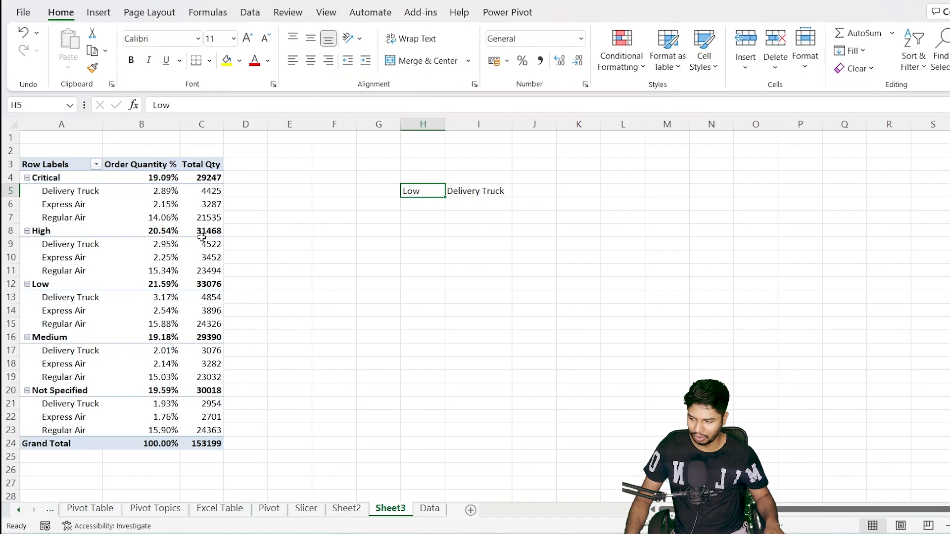
click(460, 196)
click(562, 285)
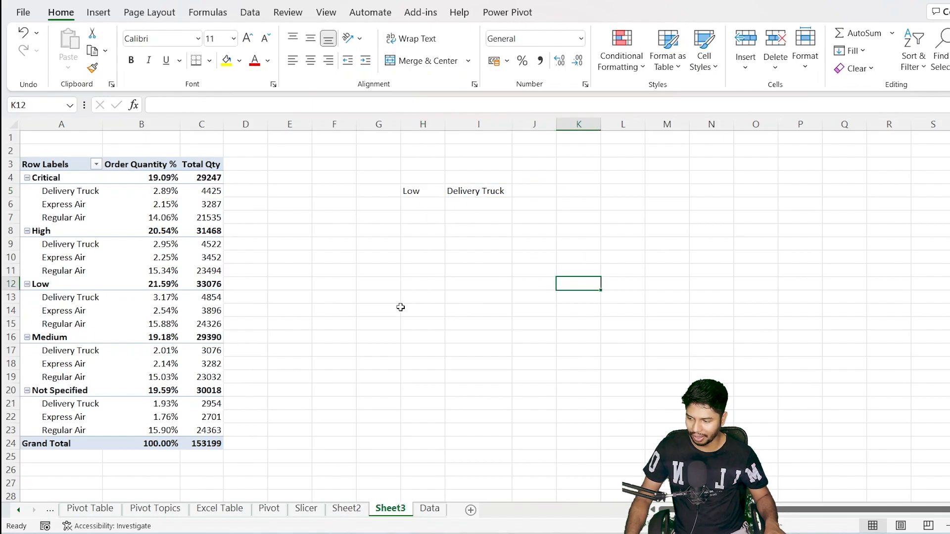
click(164, 303)
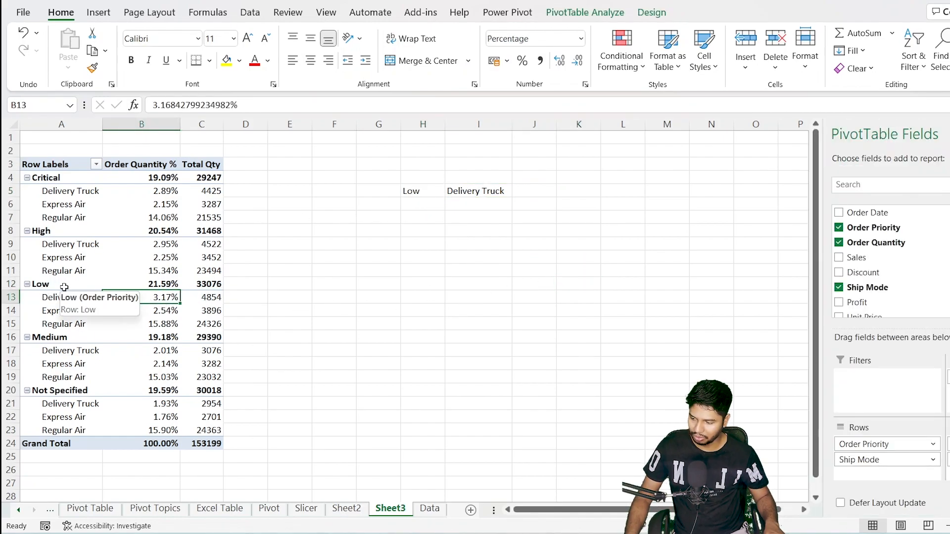
click(63, 285)
click(61, 297)
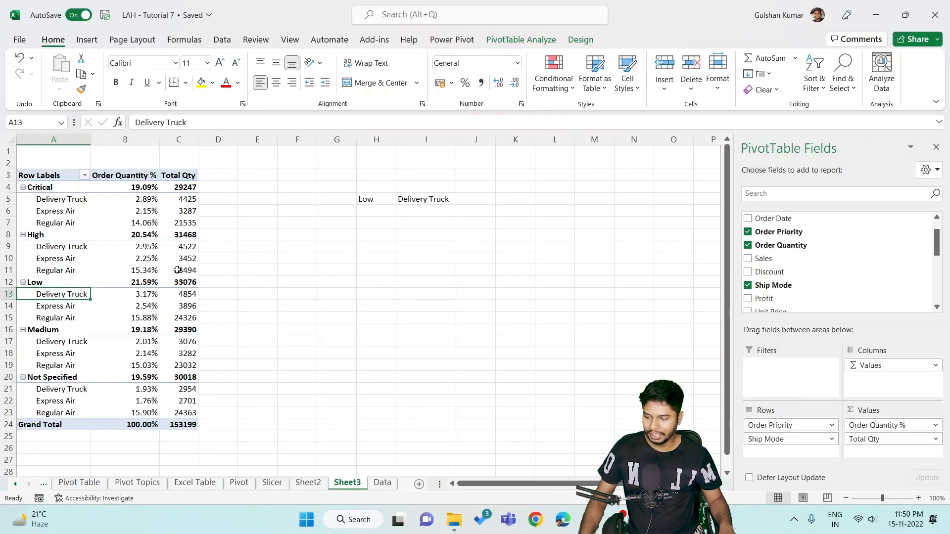
mouse_move(178, 270)
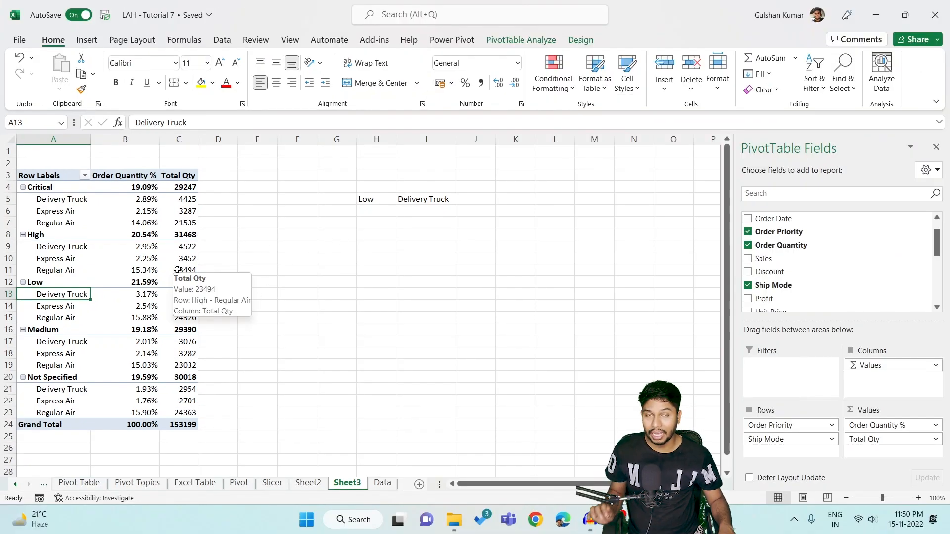
Enable the classic PivotTable layout in the pivot table's display options
click(123, 259)
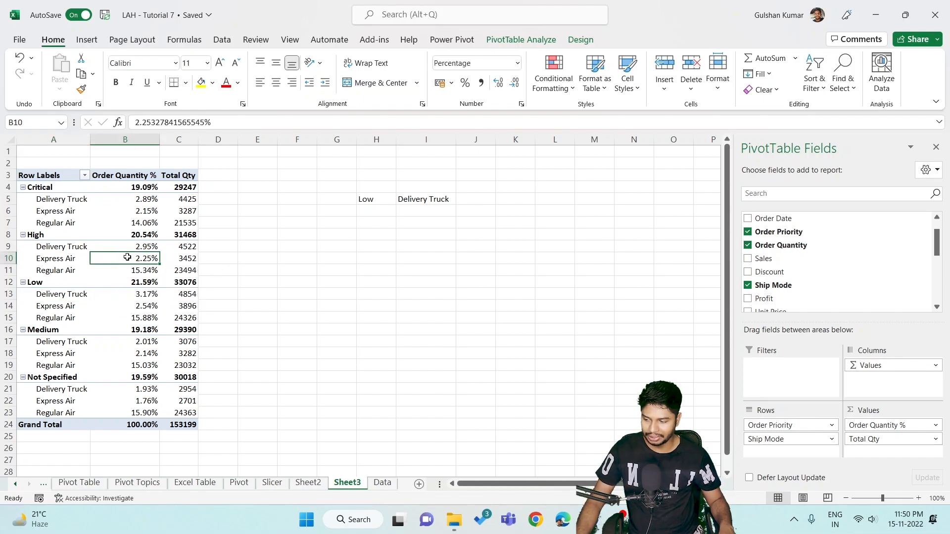
right_click(125, 259)
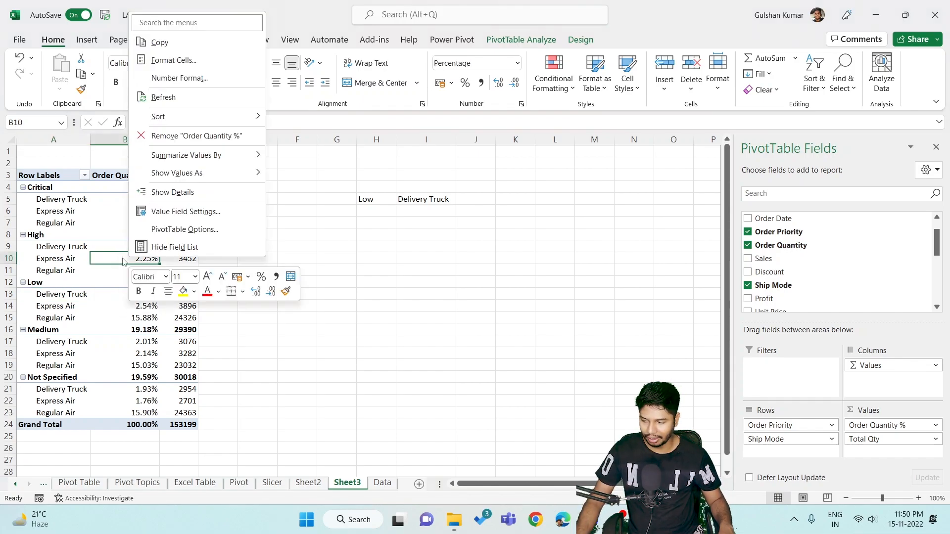
click(179, 229)
drag(181, 77, 399, 115)
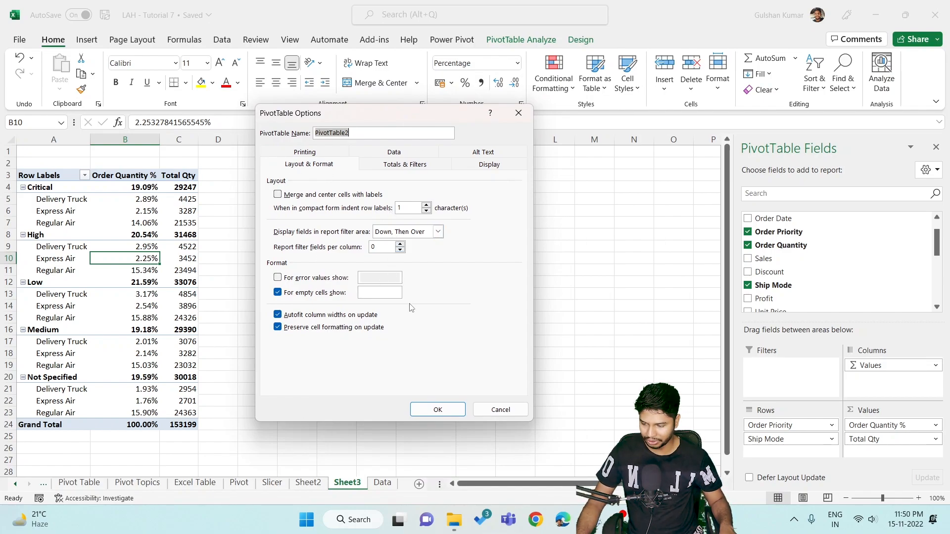
click(469, 167)
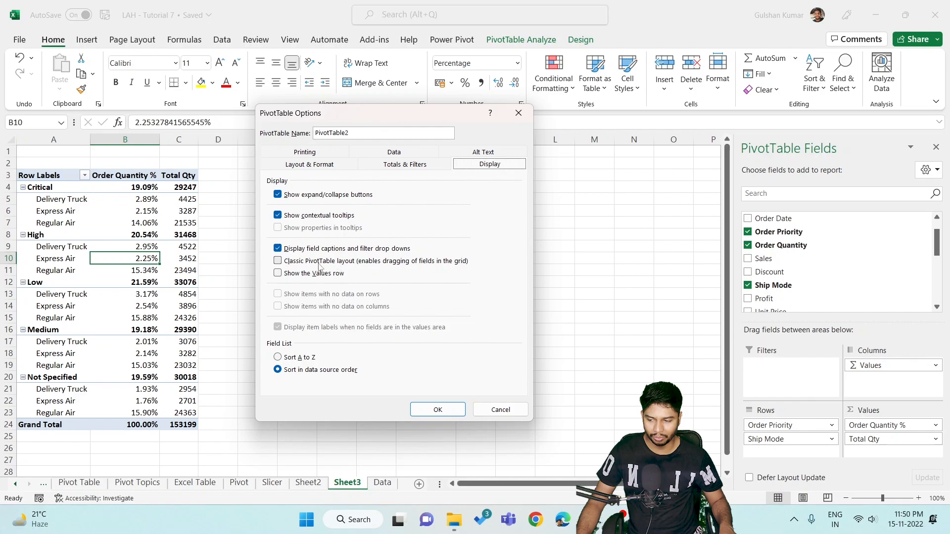
click(278, 263)
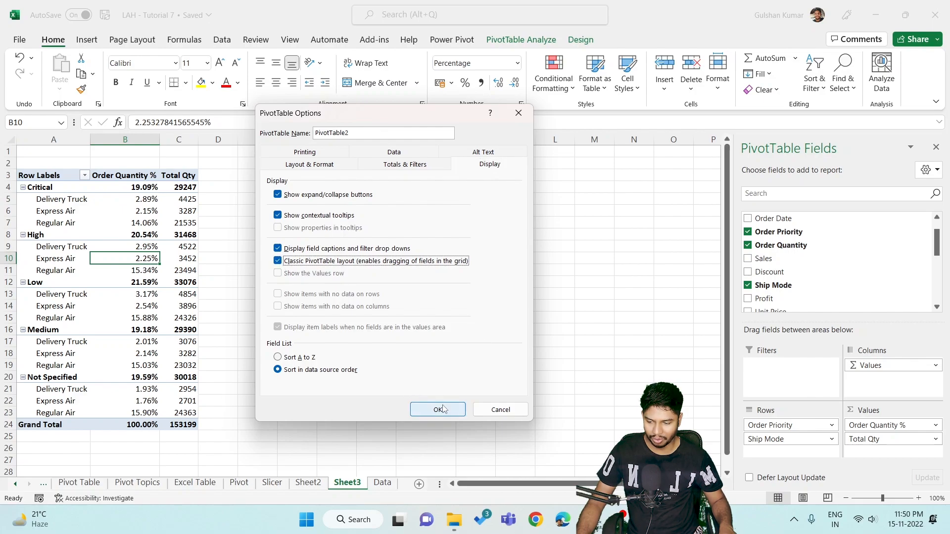
click(443, 408)
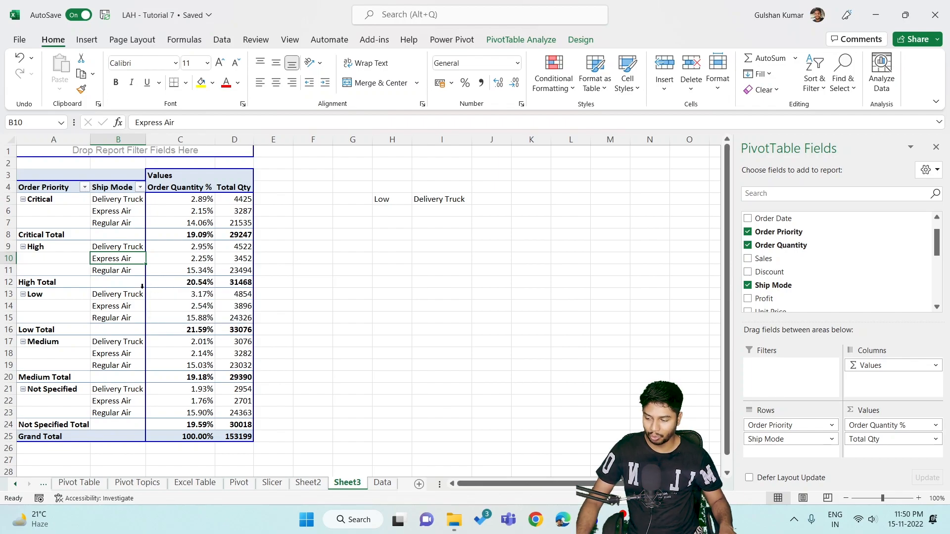
Turn off subtotals for the pivot table's Order Priority groups
click(517, 44)
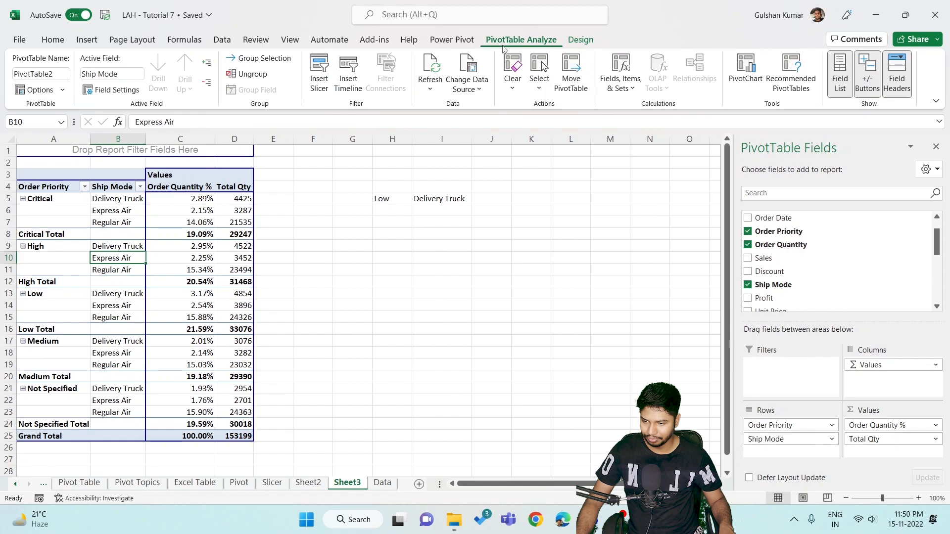
click(582, 42)
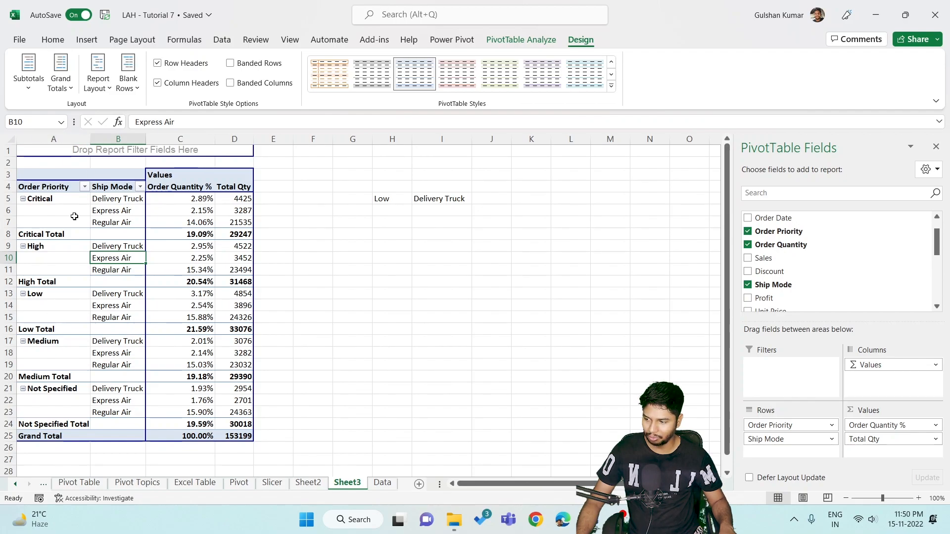
click(30, 82)
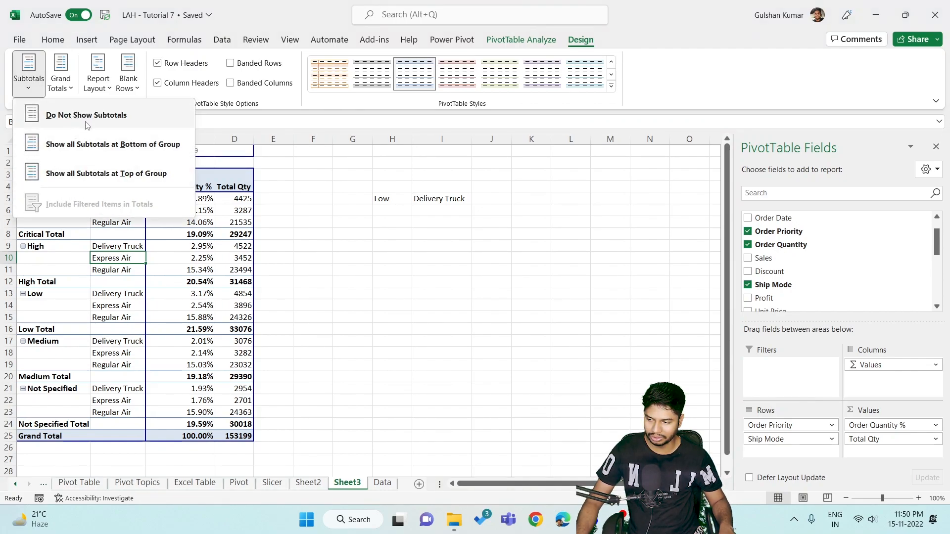
click(67, 127)
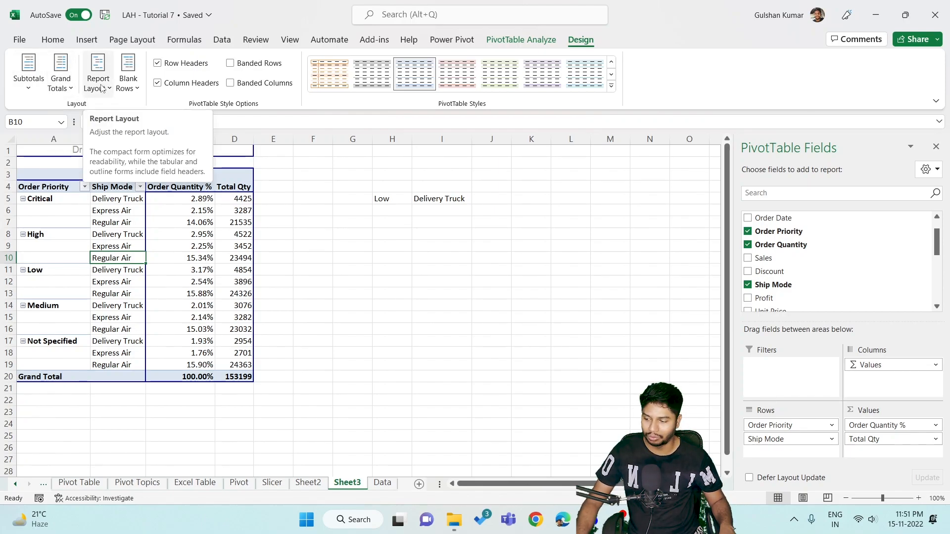
Repeat all item labels in the pivot report so every Ship Mode row carries its Order Priority
click(74, 236)
click(123, 236)
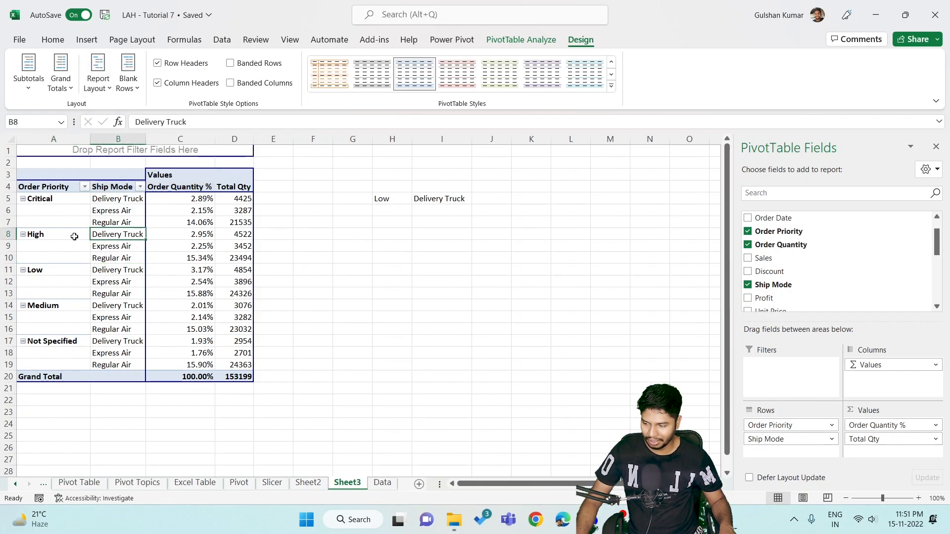
drag(55, 238, 58, 255)
click(53, 285)
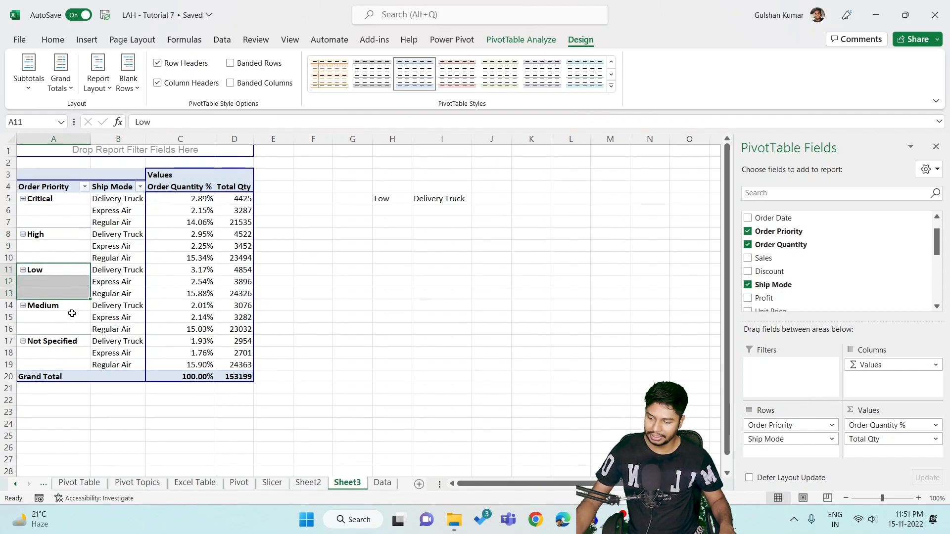
click(58, 204)
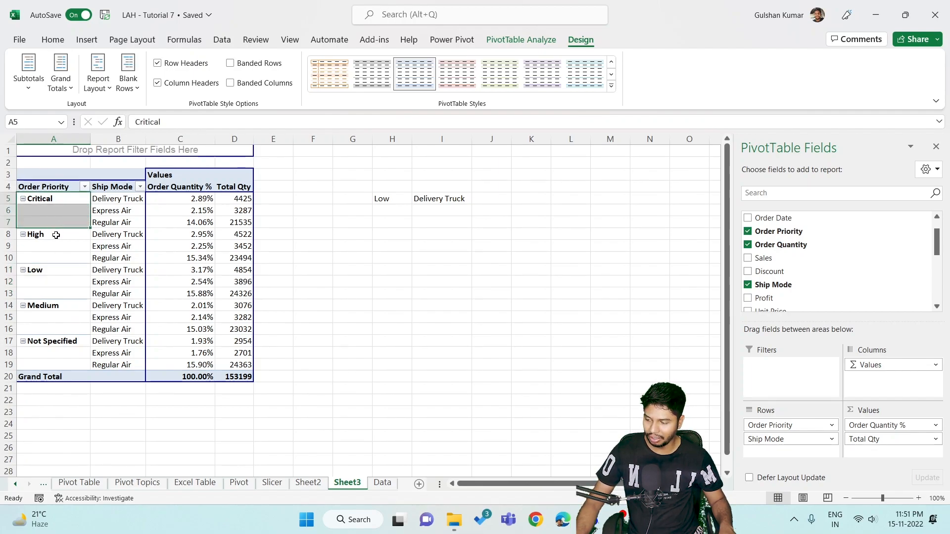
click(88, 273)
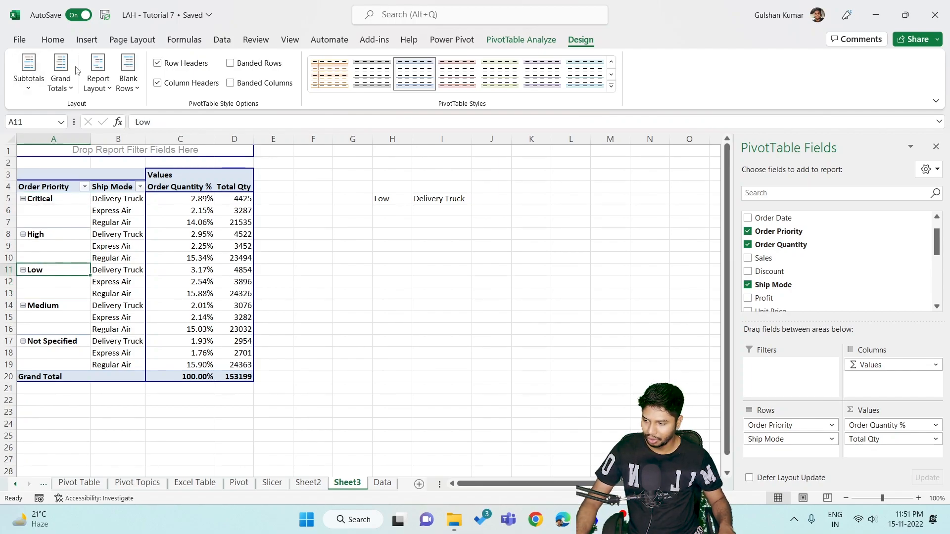
click(98, 74)
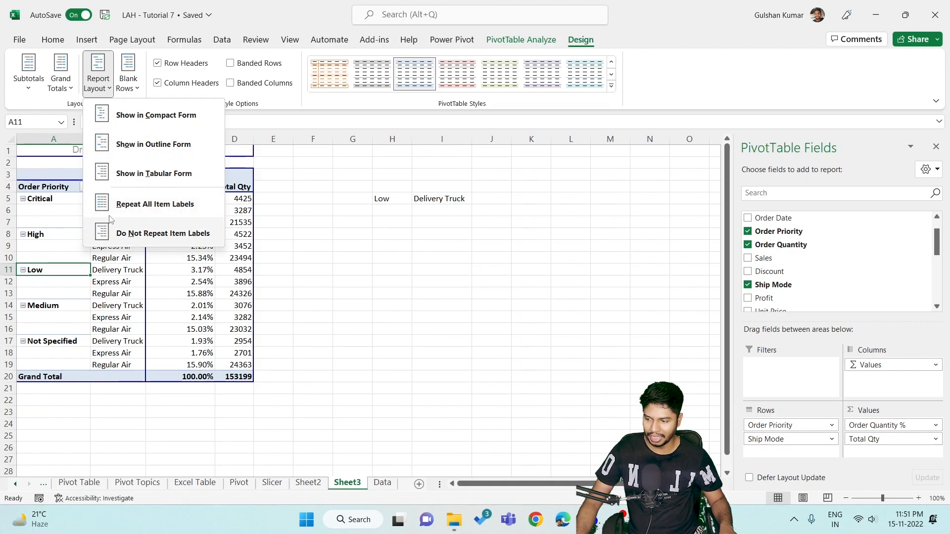
click(154, 205)
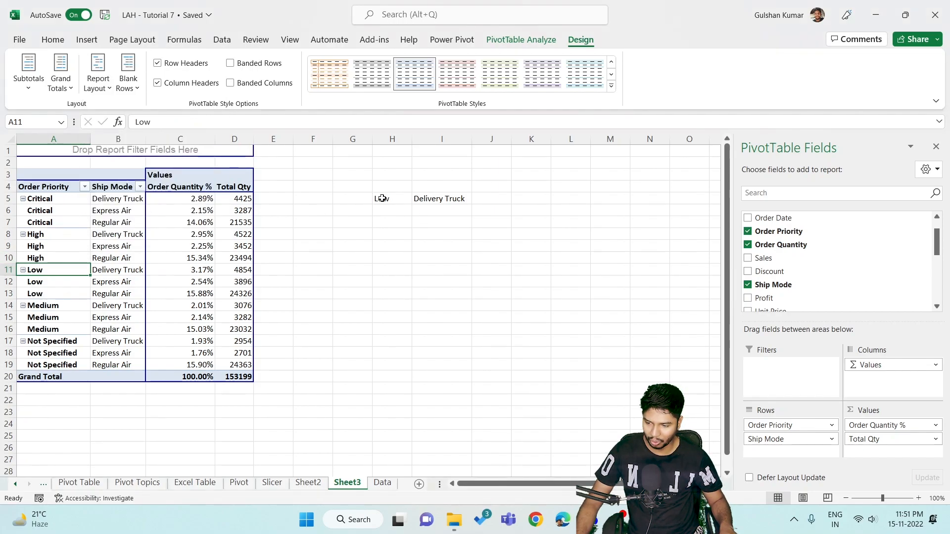
Compare the Low and Delivery Truck labels in H5:I5 with row 11 of the pivot table, including its Order Quantity % cell
drag(382, 198, 440, 199)
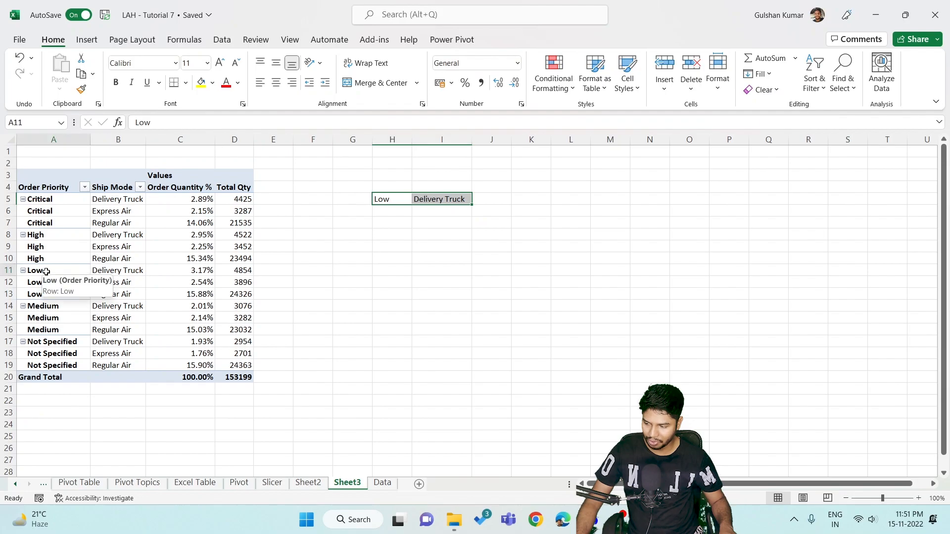
click(46, 271)
click(352, 270)
click(2, 272)
click(344, 271)
click(124, 265)
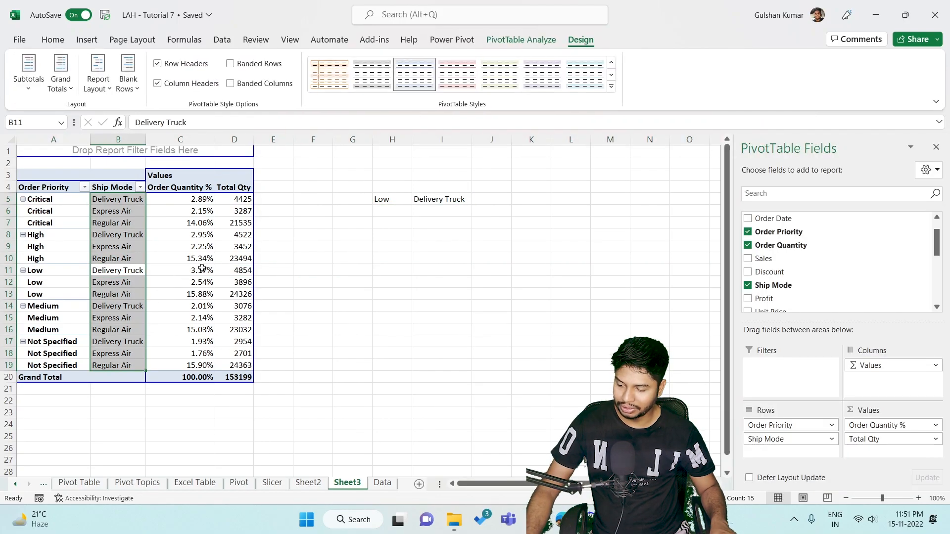
click(202, 268)
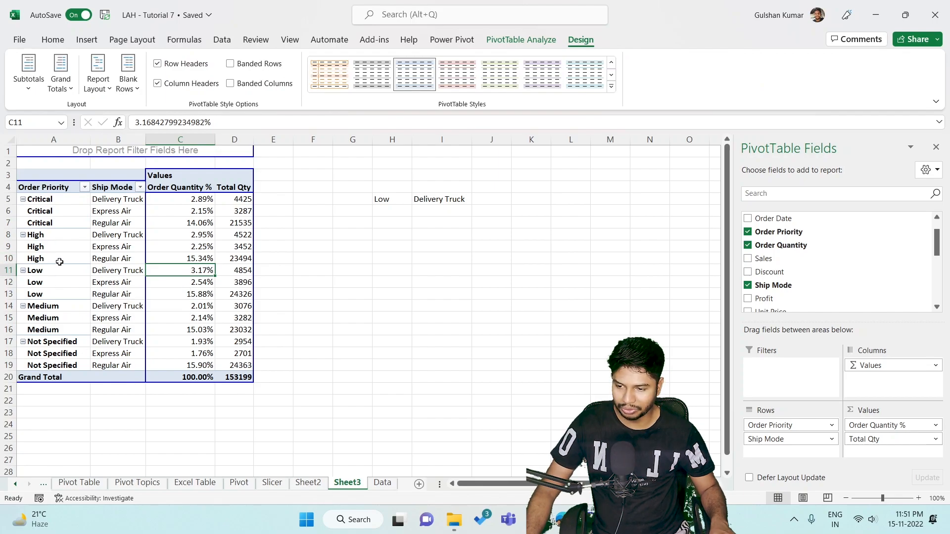
Hide the pivot table's expand/collapse (+/-) buttons beside the Order Priority labels
click(521, 40)
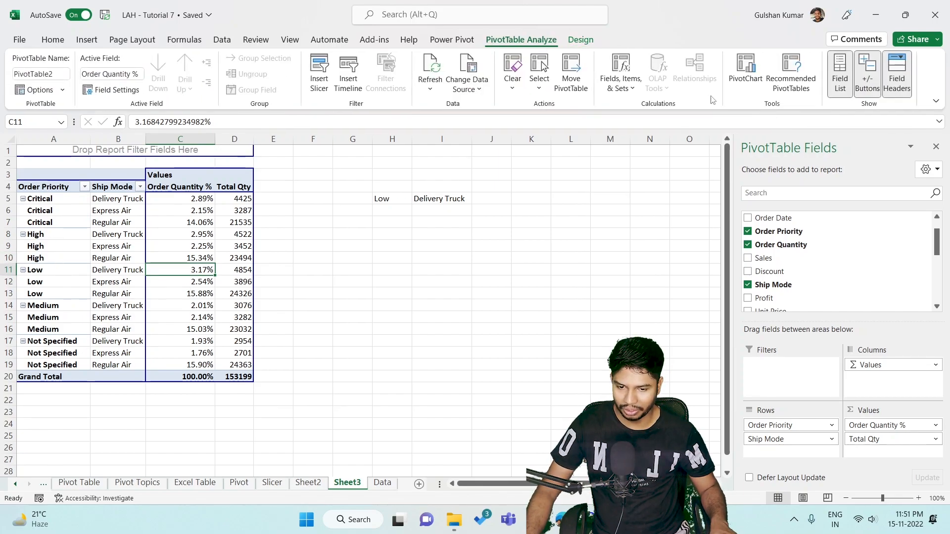
click(867, 74)
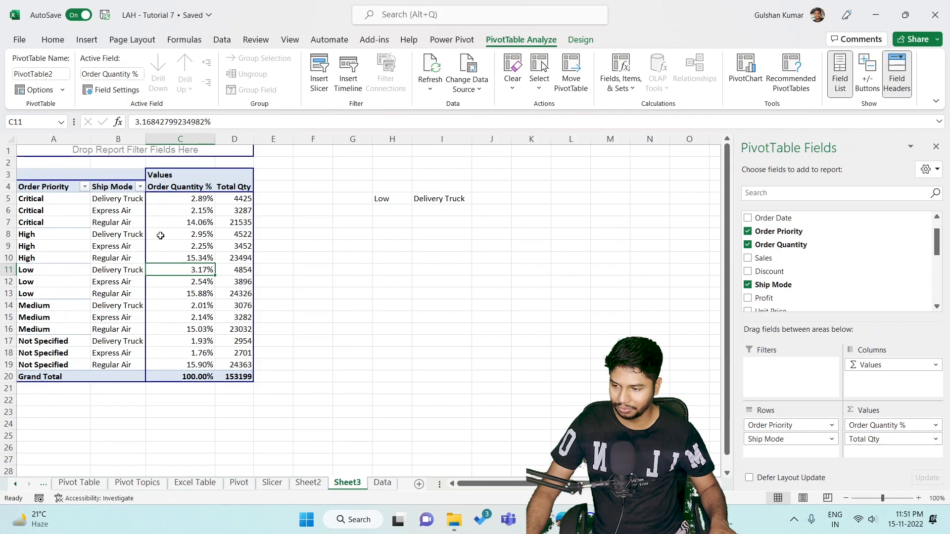
click(376, 266)
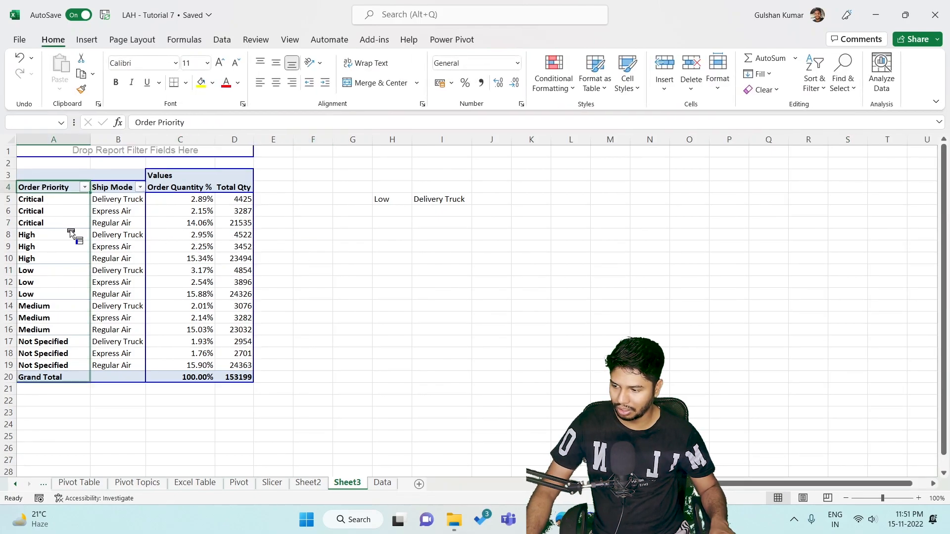